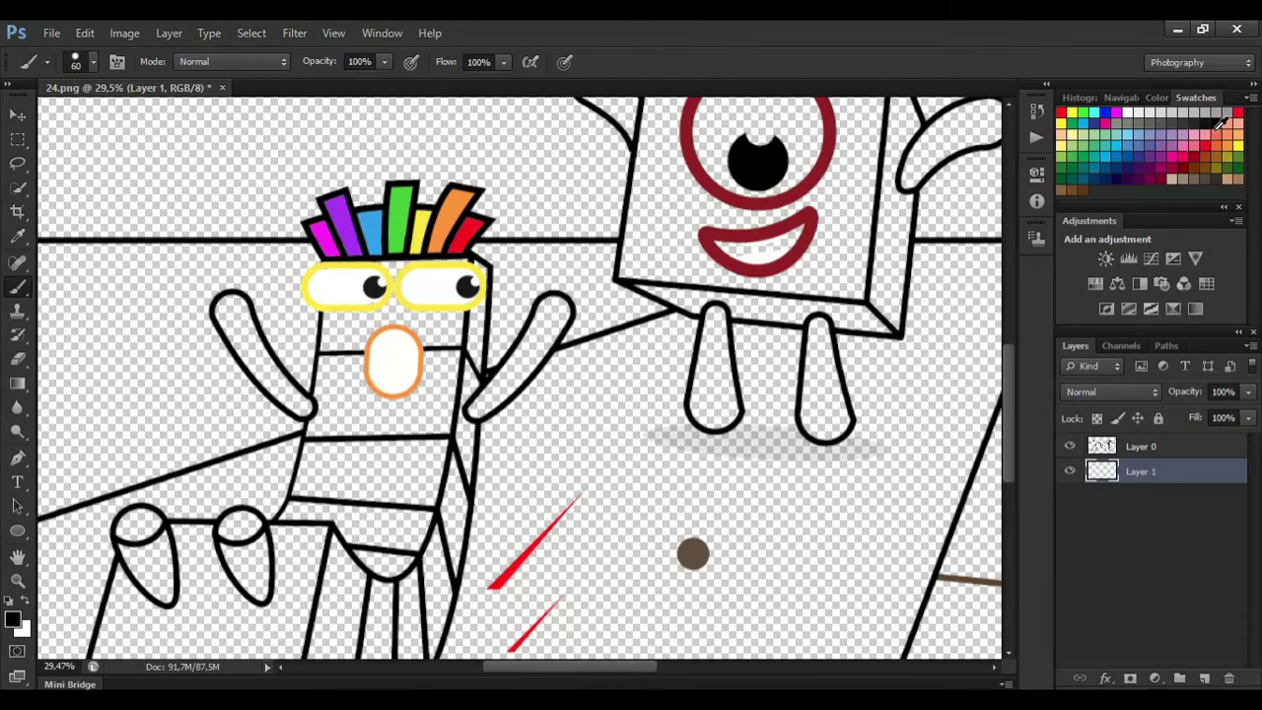
# Add a new layer beneath Layer 1 and paint the rainbow character's top block with the magenta from its hair
pyautogui.hotkey('alt', ']')
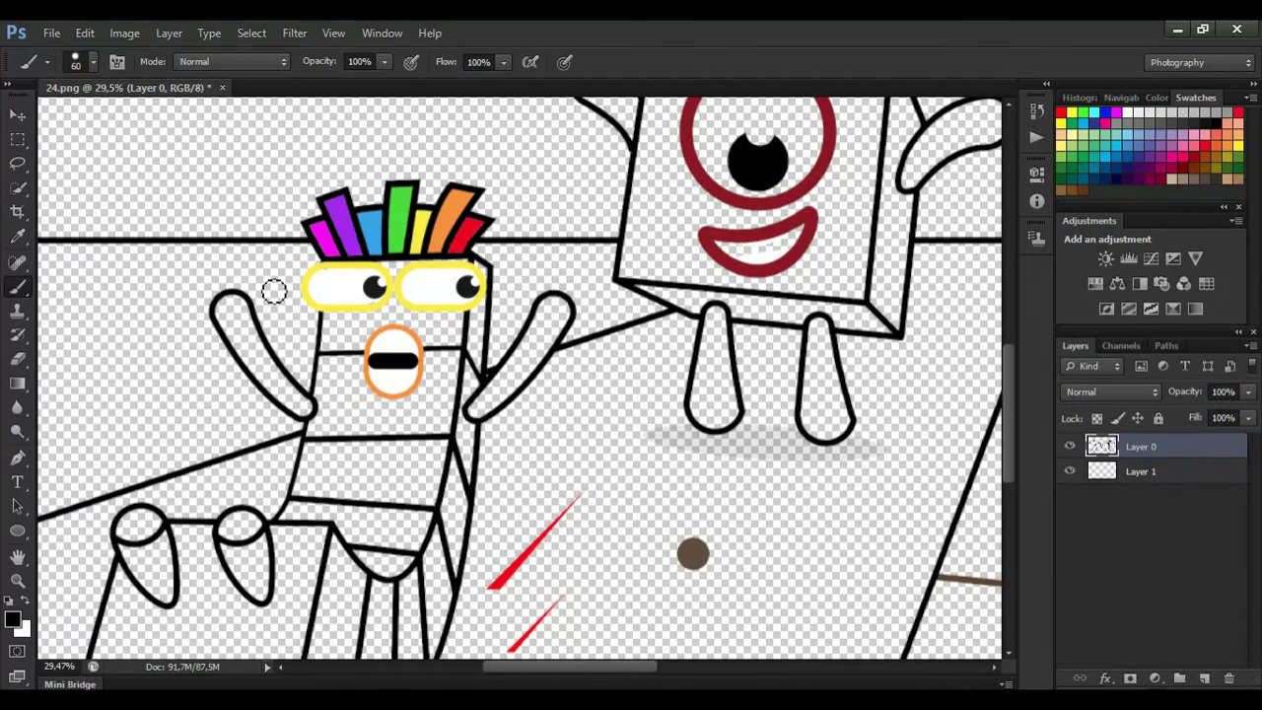
pyautogui.press('i')
pyautogui.click(1204, 480)
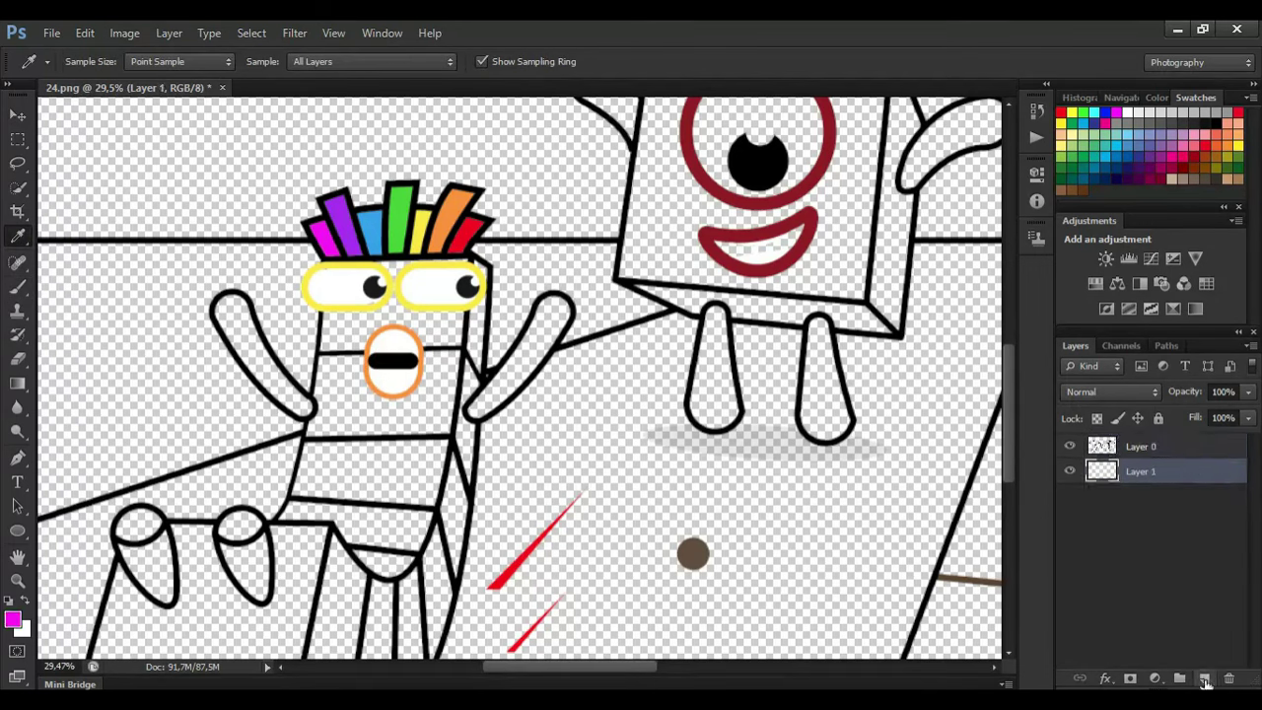
pyautogui.keyDown('ctrl'); pyautogui.click(1205, 679); pyautogui.keyUp('ctrl')
pyautogui.press('b')
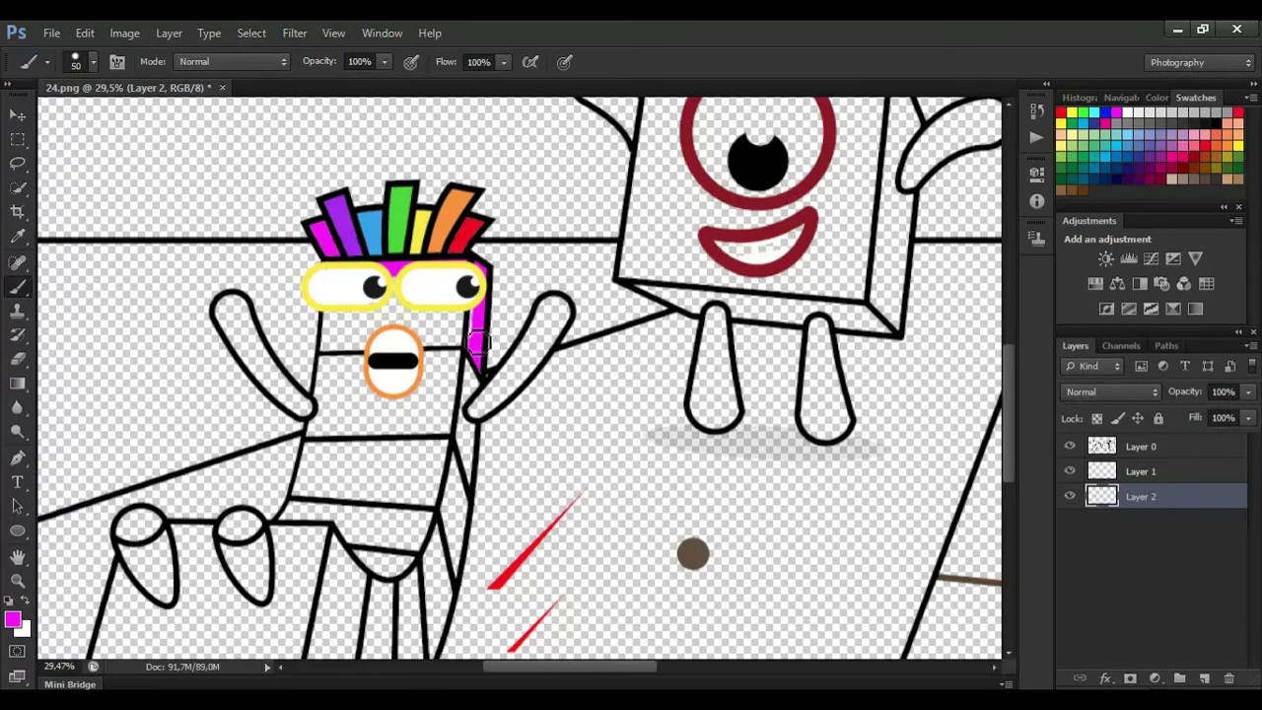
pyautogui.moveTo(476, 342)
pyautogui.mouseDown()
pyautogui.moveTo(394, 329)
pyautogui.moveTo(354, 353)
pyautogui.moveTo(334, 327)
pyautogui.moveTo(401, 303)
pyautogui.moveTo(446, 326)
pyautogui.moveTo(366, 319)
pyautogui.moveTo(438, 334)
pyautogui.moveTo(339, 340)
pyautogui.moveTo(479, 338)
pyautogui.mouseUp()
# Paint the rainbow character's second block, front and side, with the purple sampled from its hair
pyautogui.click(18, 237)
pyautogui.click(342, 225)
pyautogui.click(17, 287)
pyautogui.moveTo(324, 362); pyautogui.dragTo(331, 381)
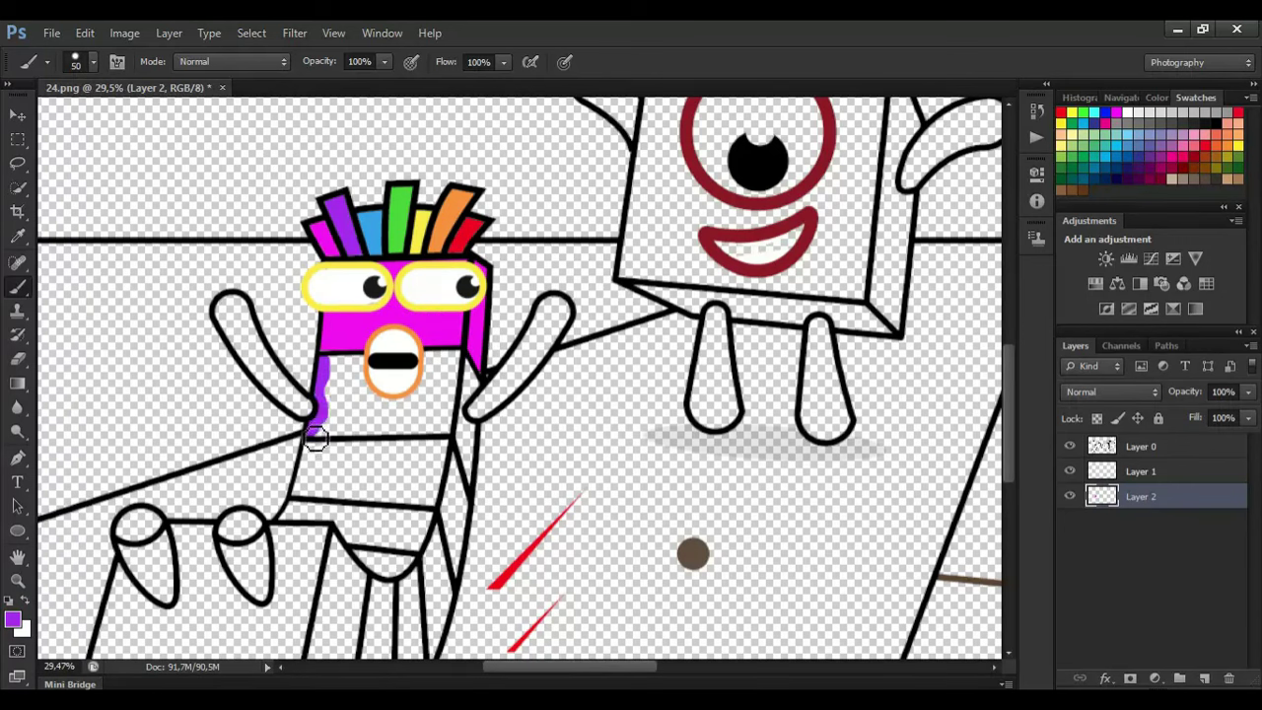
pyautogui.moveTo(315, 439)
pyautogui.mouseDown()
pyautogui.moveTo(456, 435)
pyautogui.moveTo(476, 465)
pyautogui.moveTo(468, 430)
pyautogui.moveTo(476, 485)
pyautogui.moveTo(478, 381)
pyautogui.mouseUp()
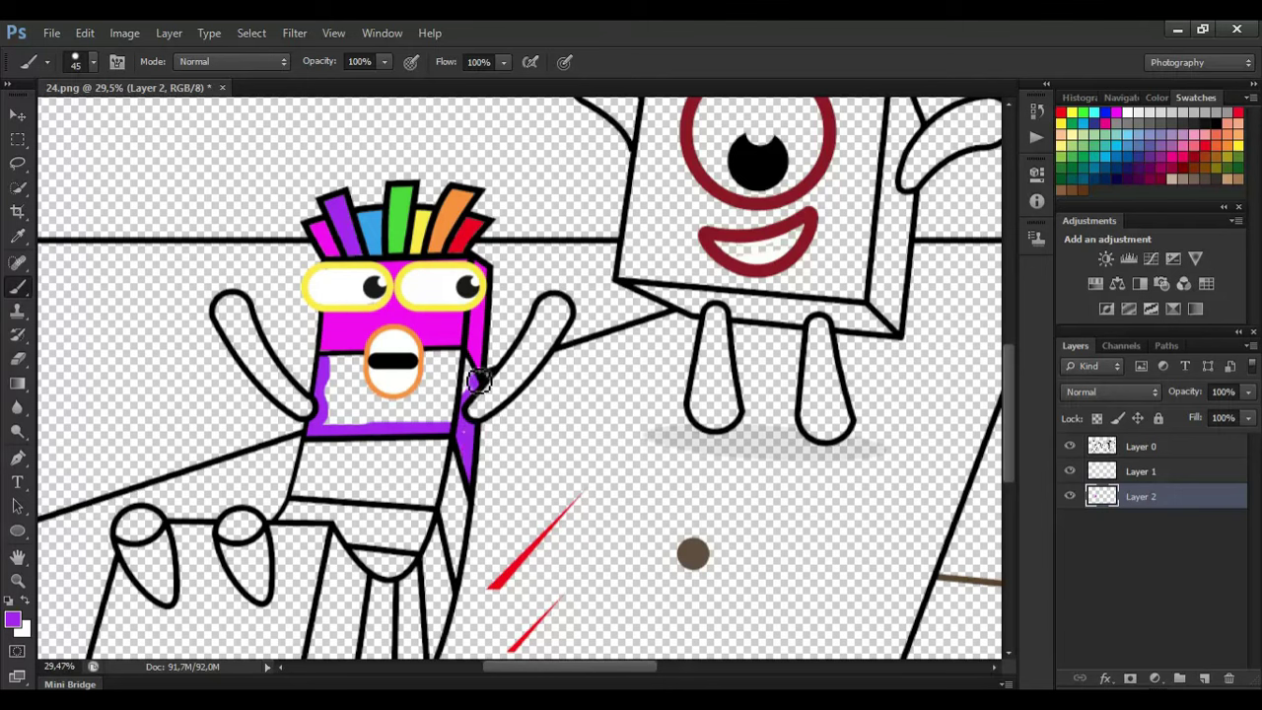
pyautogui.press(']')
pyautogui.moveTo(473, 439)
pyautogui.mouseDown()
pyautogui.moveTo(446, 369)
pyautogui.moveTo(428, 388)
pyautogui.moveTo(369, 369)
pyautogui.moveTo(335, 406)
pyautogui.moveTo(412, 431)
pyautogui.moveTo(352, 424)
pyautogui.moveTo(361, 407)
pyautogui.moveTo(464, 405)
pyautogui.moveTo(405, 392)
pyautogui.mouseUp()
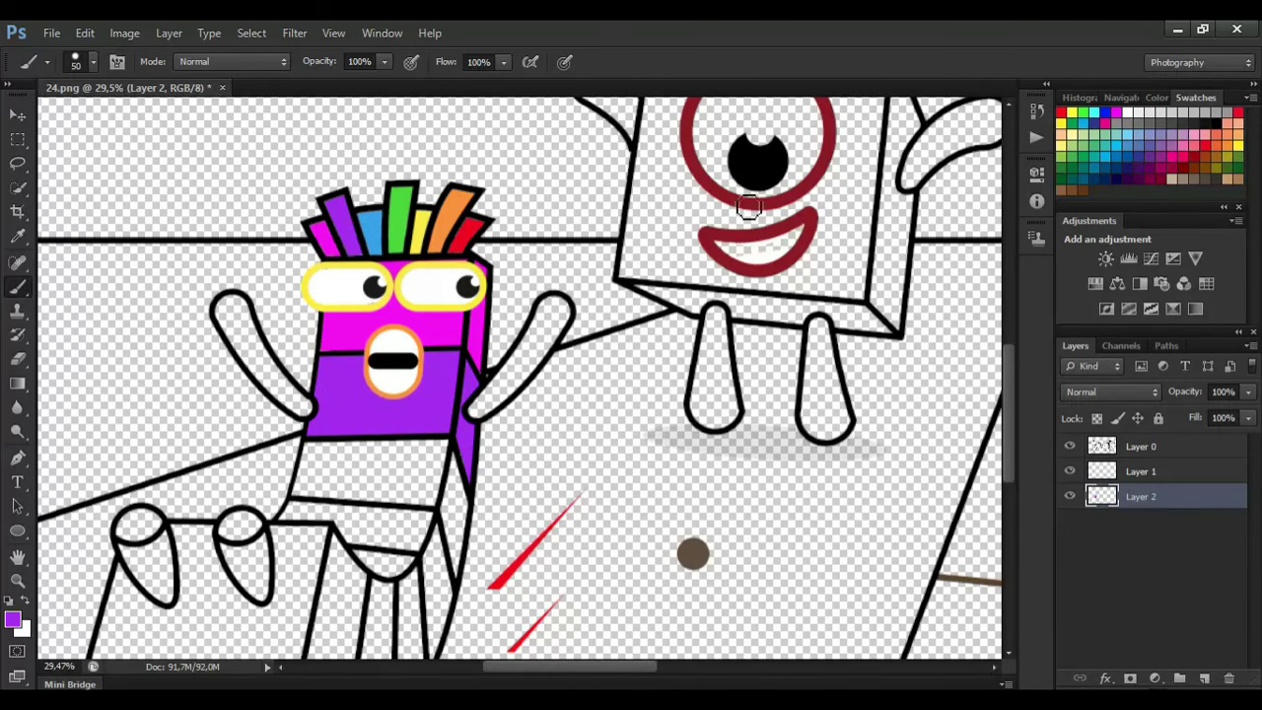
# Choose a darker purple and paint both of the rainbow character's arms with it
pyautogui.click(13, 619)
pyautogui.click(822, 175)
pyautogui.moveTo(310, 414)
pyautogui.mouseDown()
pyautogui.moveTo(228, 321)
pyautogui.moveTo(246, 310)
pyautogui.moveTo(312, 407)
pyautogui.moveTo(259, 340)
pyautogui.mouseUp()
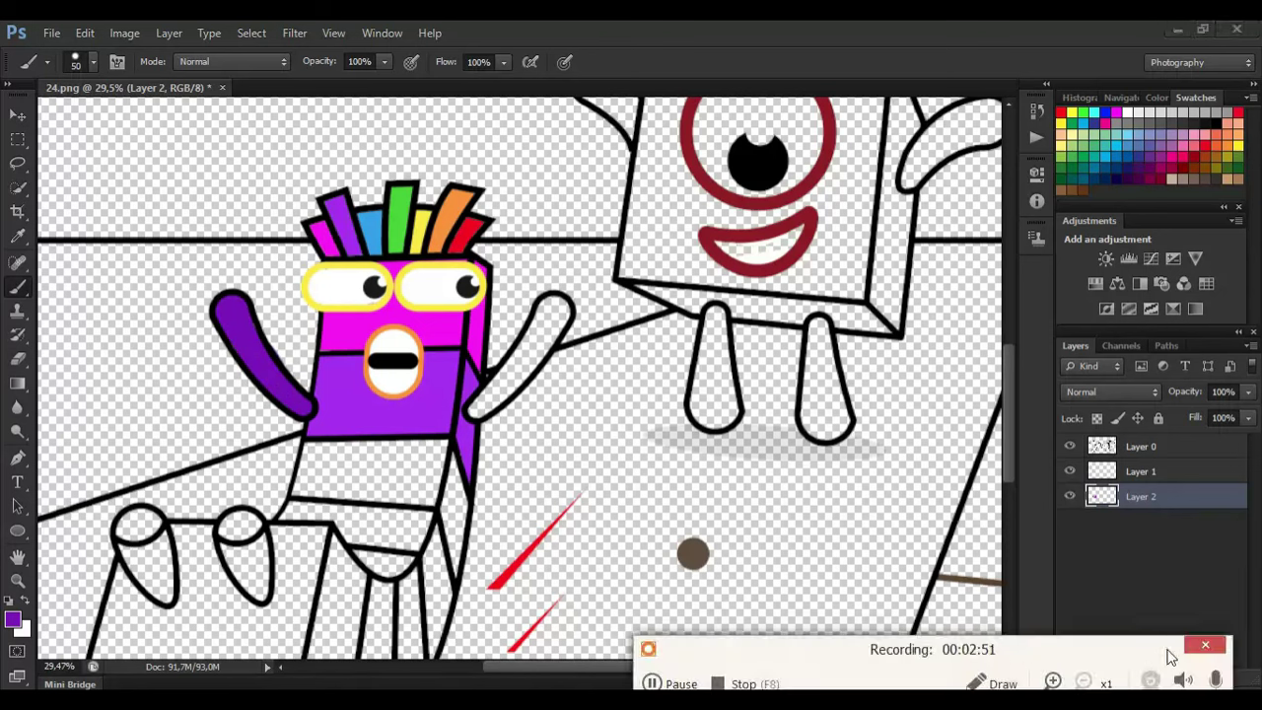
pyautogui.moveTo(478, 419)
pyautogui.mouseDown()
pyautogui.moveTo(543, 322)
pyautogui.moveTo(571, 324)
pyautogui.moveTo(534, 382)
pyautogui.moveTo(489, 415)
pyautogui.moveTo(518, 370)
pyautogui.moveTo(531, 372)
pyautogui.moveTo(516, 303)
pyautogui.mouseUp()
pyautogui.press('e')
# Paint the front and side of the rainbow character's third block with the blue sampled from its hair
pyautogui.click(18, 237)
pyautogui.click(371, 232)
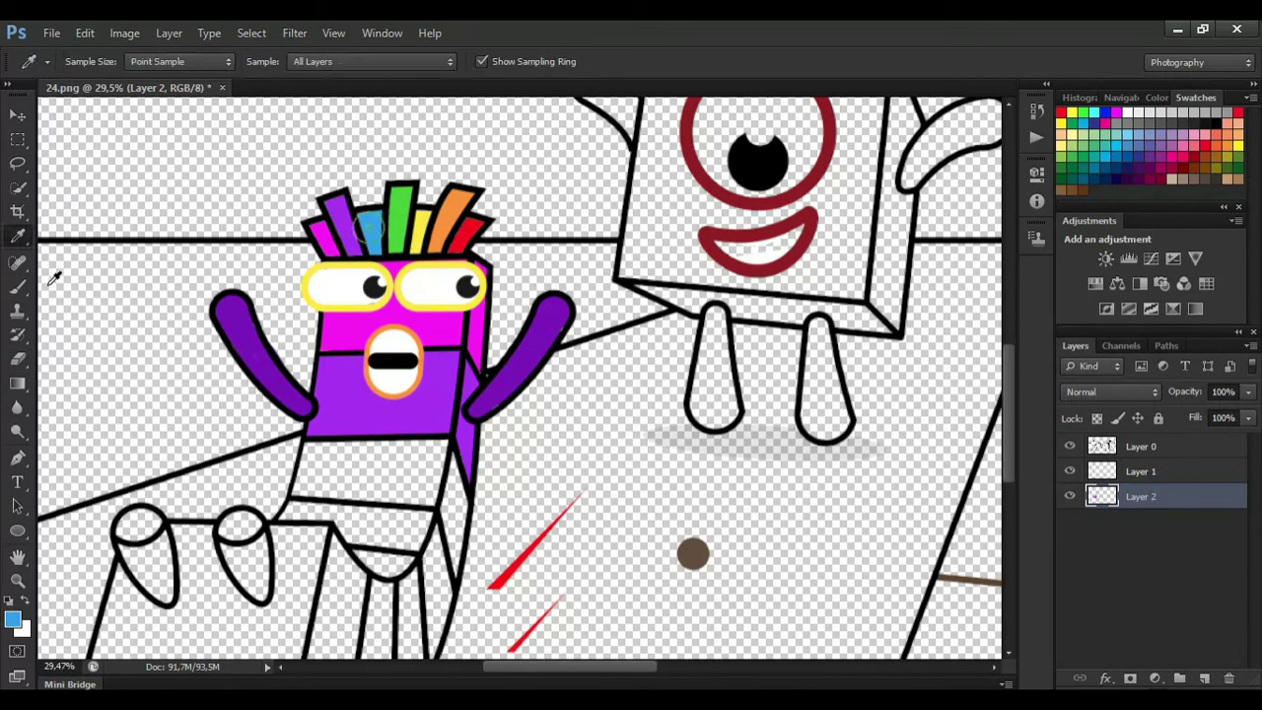
pyautogui.click(18, 287)
pyautogui.moveTo(313, 449); pyautogui.dragTo(443, 454)
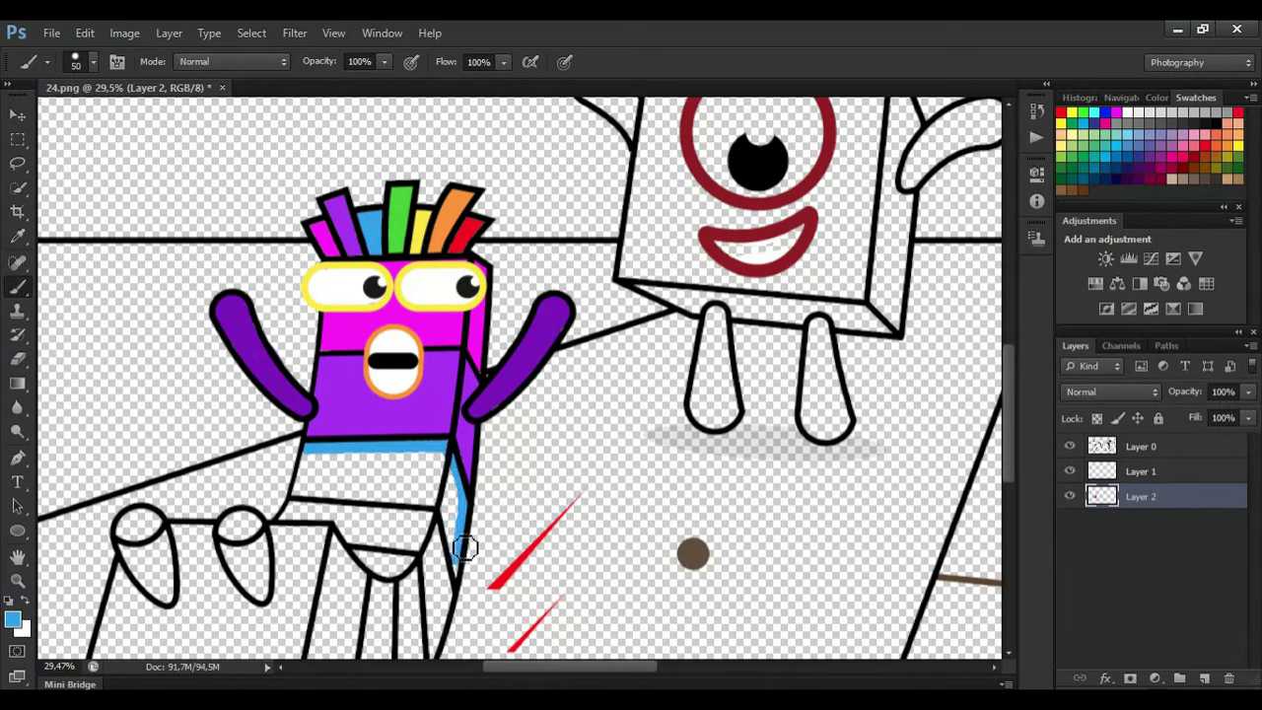
pyautogui.moveTo(460, 557)
pyautogui.mouseDown()
pyautogui.moveTo(440, 508)
pyautogui.moveTo(308, 496)
pyautogui.moveTo(326, 466)
pyautogui.moveTo(451, 465)
pyautogui.moveTo(344, 480)
pyautogui.moveTo(434, 492)
pyautogui.moveTo(323, 494)
pyautogui.moveTo(462, 493)
pyautogui.mouseUp()
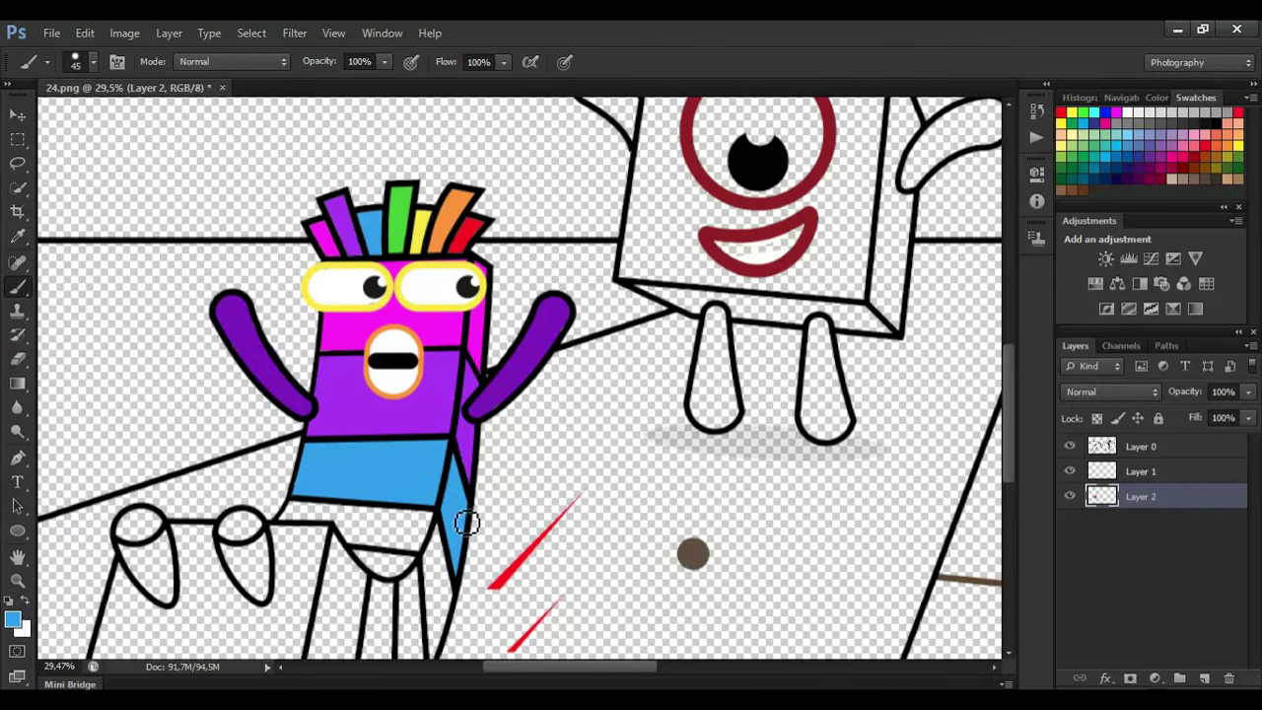
# Paint the rainbow character's fourth block with the green sampled from its hair
pyautogui.click(17, 237)
pyautogui.click(399, 222)
pyautogui.click(17, 287)
pyautogui.moveTo(1009, 368); pyautogui.dragTo(1009, 381)
pyautogui.moveTo(295, 464)
pyautogui.mouseDown()
pyautogui.moveTo(444, 488)
pyautogui.moveTo(454, 542)
pyautogui.moveTo(438, 609)
pyautogui.moveTo(421, 503)
pyautogui.moveTo(360, 495)
pyautogui.moveTo(337, 471)
pyautogui.moveTo(428, 496)
pyautogui.mouseUp()
# Paint the rainbow character's fifth block yellow and the sixth block orange, sampling both colours from its hair
pyautogui.click(18, 237)
pyautogui.click(421, 182)
pyautogui.click(18, 287)
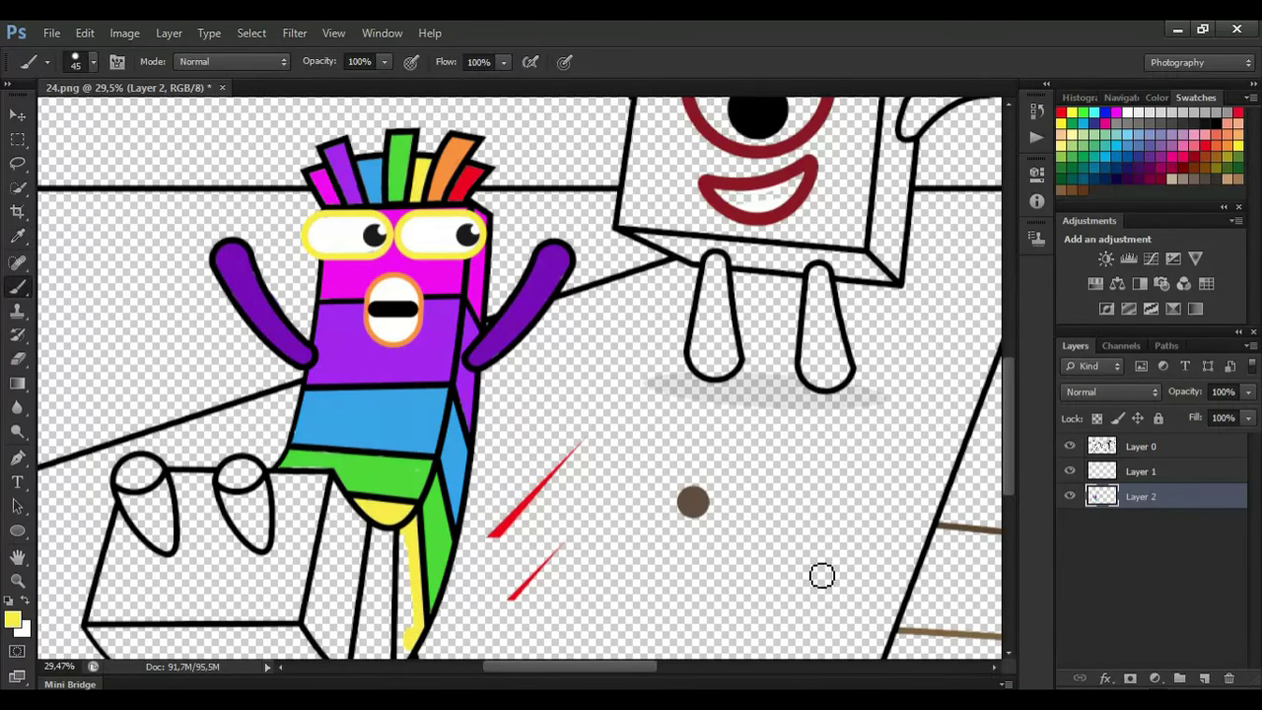
pyautogui.scroll(-1, 822, 574)
pyautogui.moveTo(417, 599)
pyautogui.mouseDown()
pyautogui.moveTo(412, 493)
pyautogui.moveTo(395, 495)
pyautogui.moveTo(390, 635)
pyautogui.moveTo(363, 630)
pyautogui.moveTo(381, 529)
pyautogui.moveTo(389, 591)
pyautogui.moveTo(385, 568)
pyautogui.moveTo(373, 617)
pyautogui.mouseUp()
pyautogui.keyDown('alt'); pyautogui.click(473, 123); pyautogui.keyUp('alt')
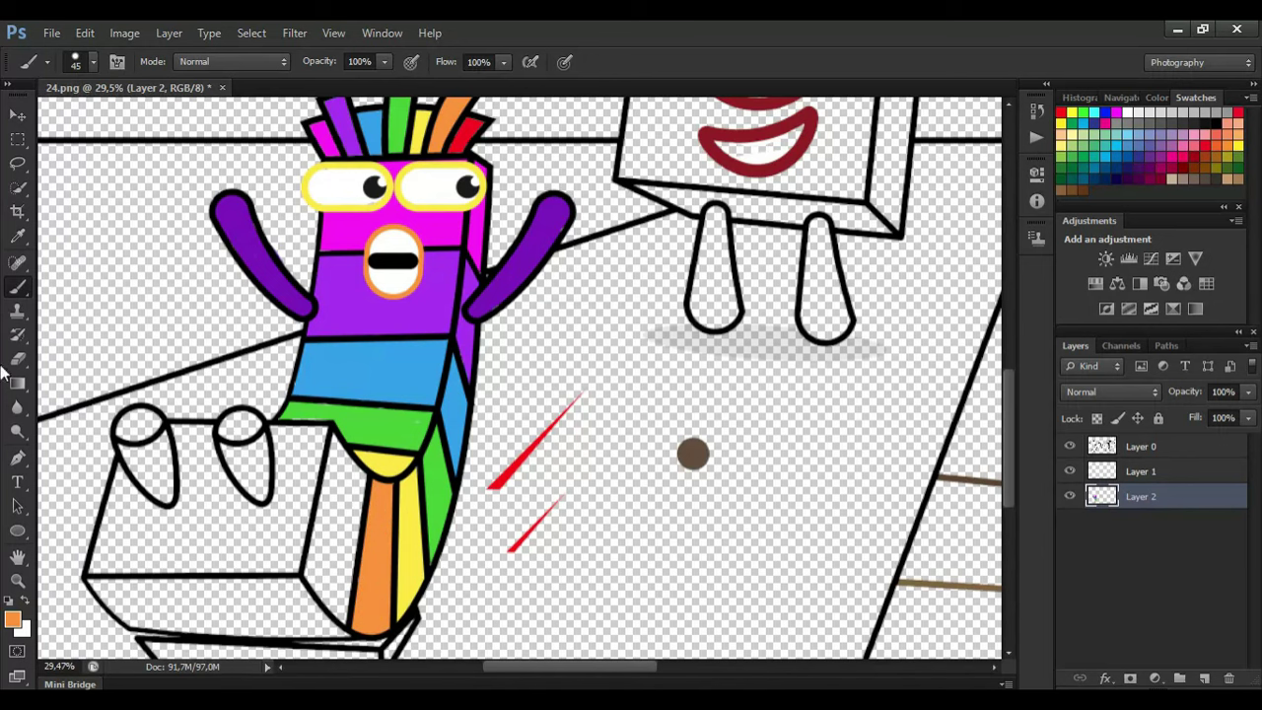
# Paint all faces of the rainbow character's large front block with the red sampled from its hair
pyautogui.click(18, 237)
pyautogui.click(468, 134)
pyautogui.click(18, 287)
pyautogui.moveTo(339, 443)
pyautogui.mouseDown()
pyautogui.moveTo(352, 457)
pyautogui.moveTo(362, 543)
pyautogui.moveTo(351, 618)
pyautogui.moveTo(252, 631)
pyautogui.moveTo(122, 614)
pyautogui.moveTo(110, 465)
pyautogui.moveTo(282, 431)
pyautogui.moveTo(267, 513)
pyautogui.moveTo(209, 436)
pyautogui.moveTo(189, 507)
pyautogui.moveTo(122, 456)
pyautogui.mouseUp()
pyautogui.press(']')
pyautogui.moveTo(120, 598)
pyautogui.mouseDown()
pyautogui.moveTo(345, 628)
pyautogui.moveTo(138, 616)
pyautogui.moveTo(326, 601)
pyautogui.moveTo(335, 473)
pyautogui.moveTo(257, 599)
pyautogui.moveTo(316, 544)
pyautogui.moveTo(128, 503)
pyautogui.moveTo(198, 477)
pyautogui.moveTo(296, 519)
pyautogui.moveTo(212, 500)
pyautogui.moveTo(133, 424)
pyautogui.moveTo(148, 464)
pyautogui.mouseUp()
pyautogui.press(']')
pyautogui.press(']')
# Paint both of the rainbow character's feet with the dark purple sampled from its arm
pyautogui.click(18, 237)
pyautogui.click(234, 217)
pyautogui.click(20, 287)
pyautogui.press('[')
pyautogui.moveTo(237, 429); pyautogui.dragTo(261, 495)
pyautogui.moveTo(246, 439); pyautogui.dragTo(264, 466)
# Paint the flat base beneath the rainbow character dark brown
pyautogui.scroll(-2, 541, 482)
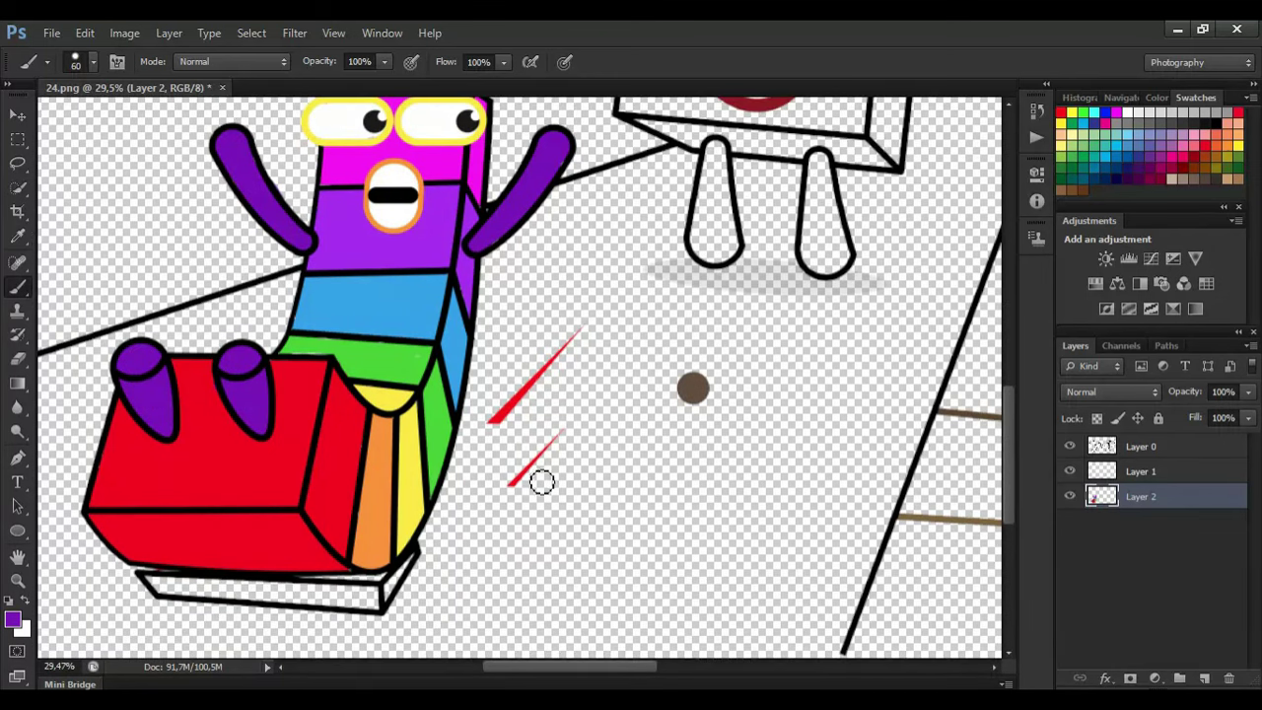
pyautogui.moveTo(420, 569)
pyautogui.mouseDown()
pyautogui.moveTo(392, 605)
pyautogui.moveTo(334, 610)
pyautogui.moveTo(228, 608)
pyautogui.moveTo(155, 587)
pyautogui.moveTo(386, 603)
pyautogui.mouseUp()
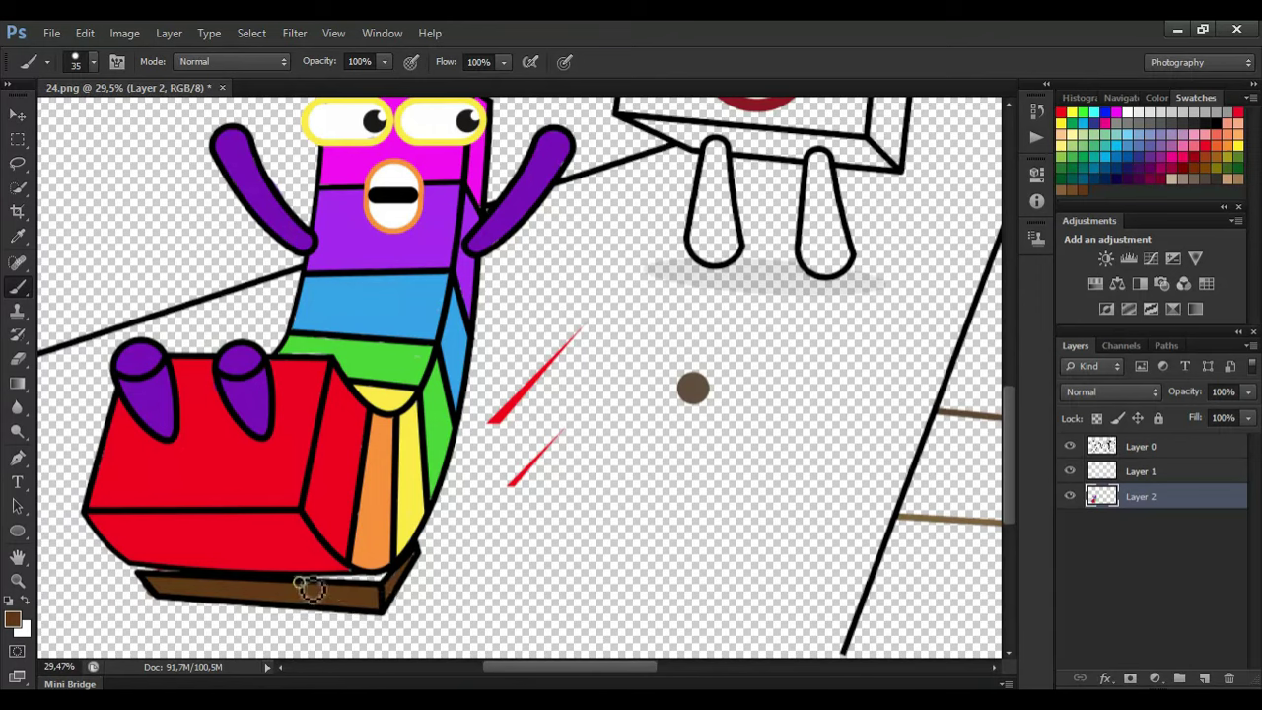
pyautogui.moveTo(309, 589); pyautogui.dragTo(299, 592)
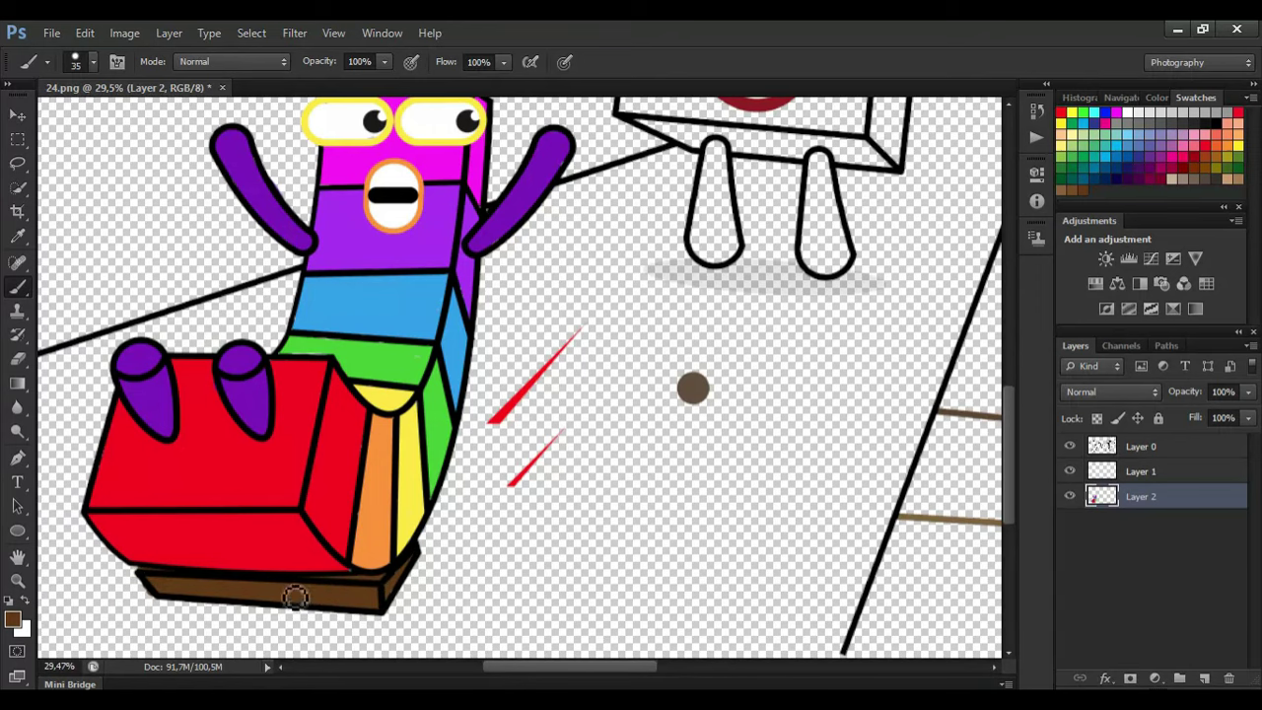
# Paint the one-eyed cube character's eye white on Layer 1 with an enlarged brush
pyautogui.scroll(-3, 676, 380)
pyautogui.scroll(-2, 794, 403)
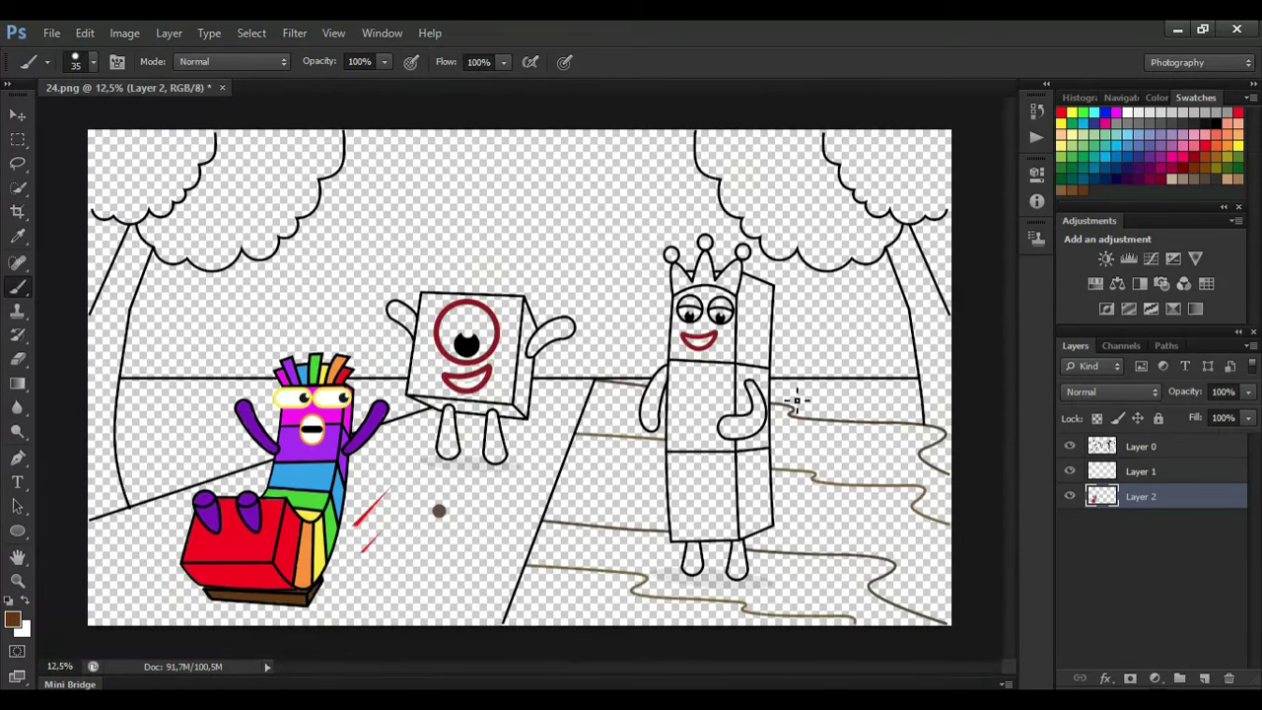
pyautogui.scroll(5, 795, 404)
pyautogui.click(1212, 477)
pyautogui.press('x')
pyautogui.press(']')
pyautogui.press(']')
pyautogui.press(']')
pyautogui.press(']')
pyautogui.press(']')
pyautogui.press(']')
pyautogui.press(']')
pyautogui.moveTo(418, 343)
pyautogui.mouseDown()
pyautogui.moveTo(405, 285)
pyautogui.moveTo(481, 268)
pyautogui.moveTo(465, 347)
pyautogui.moveTo(443, 301)
pyautogui.mouseUp()
# Reduce the brush size and fill the inside of the one-eyed cube's mouth with black and white teeth
pyautogui.press('[')
pyautogui.press('[')
pyautogui.press('[')
pyautogui.press('[')
pyautogui.moveTo(417, 414); pyautogui.dragTo(492, 397)
# On Layer 2, paint the one-eyed cube's arms and legs with the dark red sampled from its mouth outline
pyautogui.press('i')
pyautogui.click(496, 388)
pyautogui.click(1140, 495)
pyautogui.press('b')
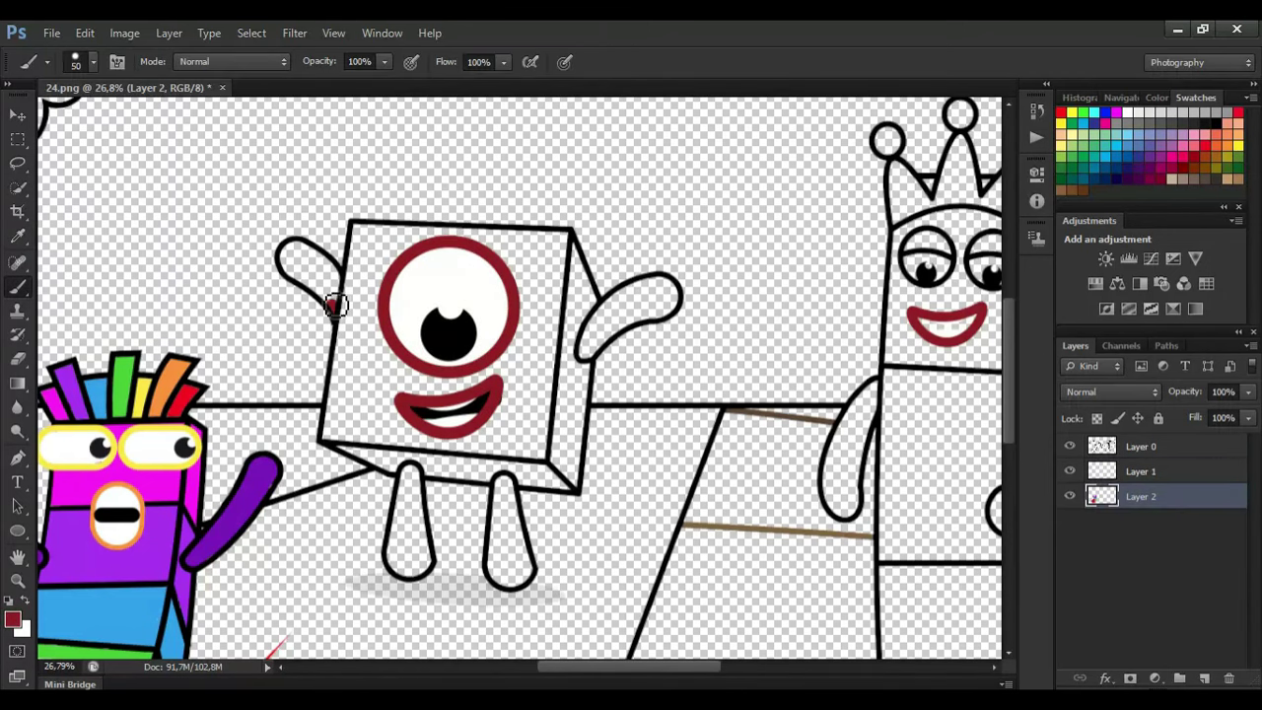
pyautogui.moveTo(335, 305)
pyautogui.mouseDown()
pyautogui.moveTo(291, 274)
pyautogui.moveTo(315, 254)
pyautogui.mouseUp()
pyautogui.moveTo(340, 305); pyautogui.dragTo(305, 261)
pyautogui.moveTo(584, 355)
pyautogui.mouseDown()
pyautogui.moveTo(645, 294)
pyautogui.moveTo(679, 300)
pyautogui.moveTo(604, 354)
pyautogui.moveTo(649, 309)
pyautogui.mouseUp()
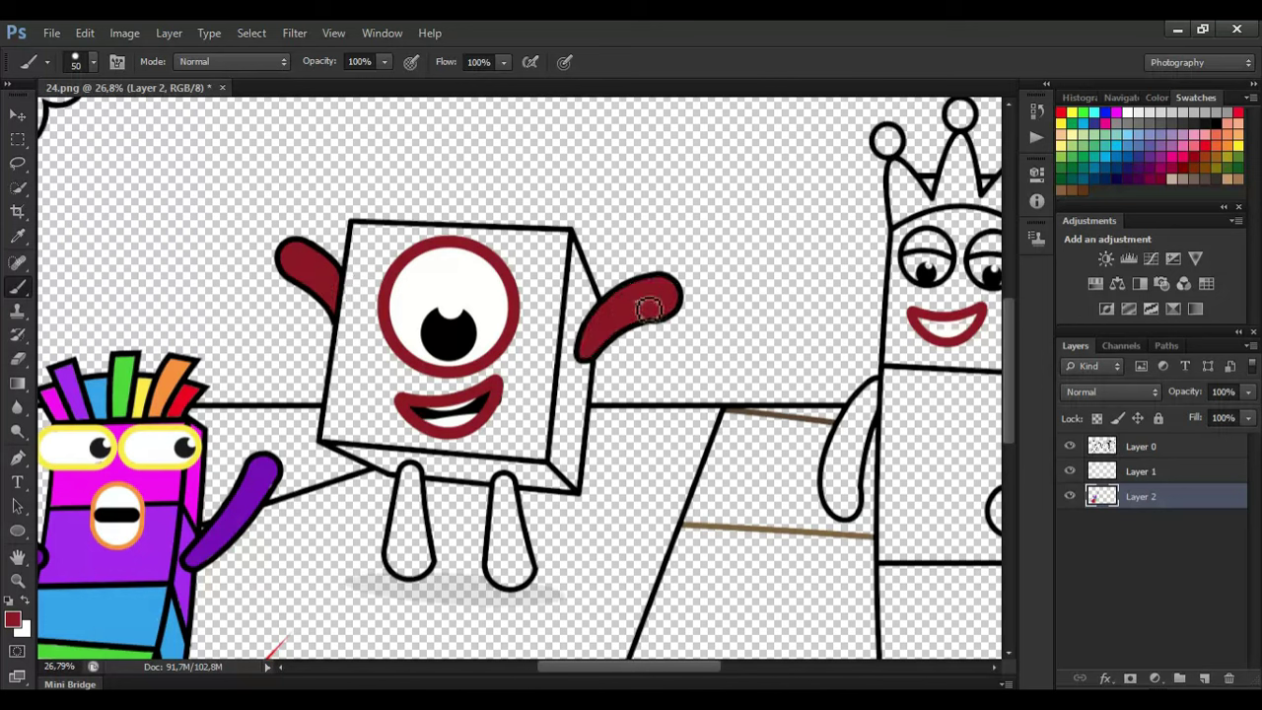
pyautogui.moveTo(526, 536)
pyautogui.mouseDown()
pyautogui.moveTo(529, 585)
pyautogui.moveTo(500, 546)
pyautogui.moveTo(509, 509)
pyautogui.moveTo(520, 565)
pyautogui.mouseUp()
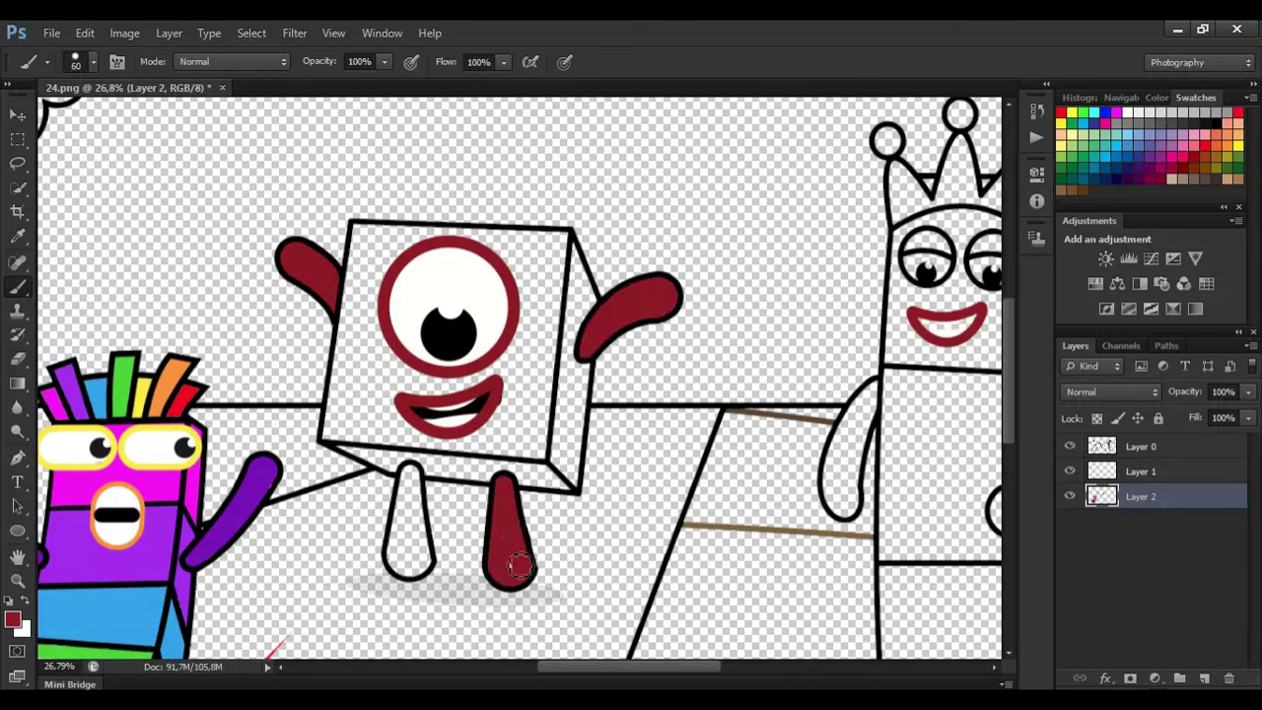
pyautogui.moveTo(424, 516)
pyautogui.mouseDown()
pyautogui.moveTo(400, 552)
pyautogui.moveTo(408, 528)
pyautogui.moveTo(365, 524)
pyautogui.mouseUp()
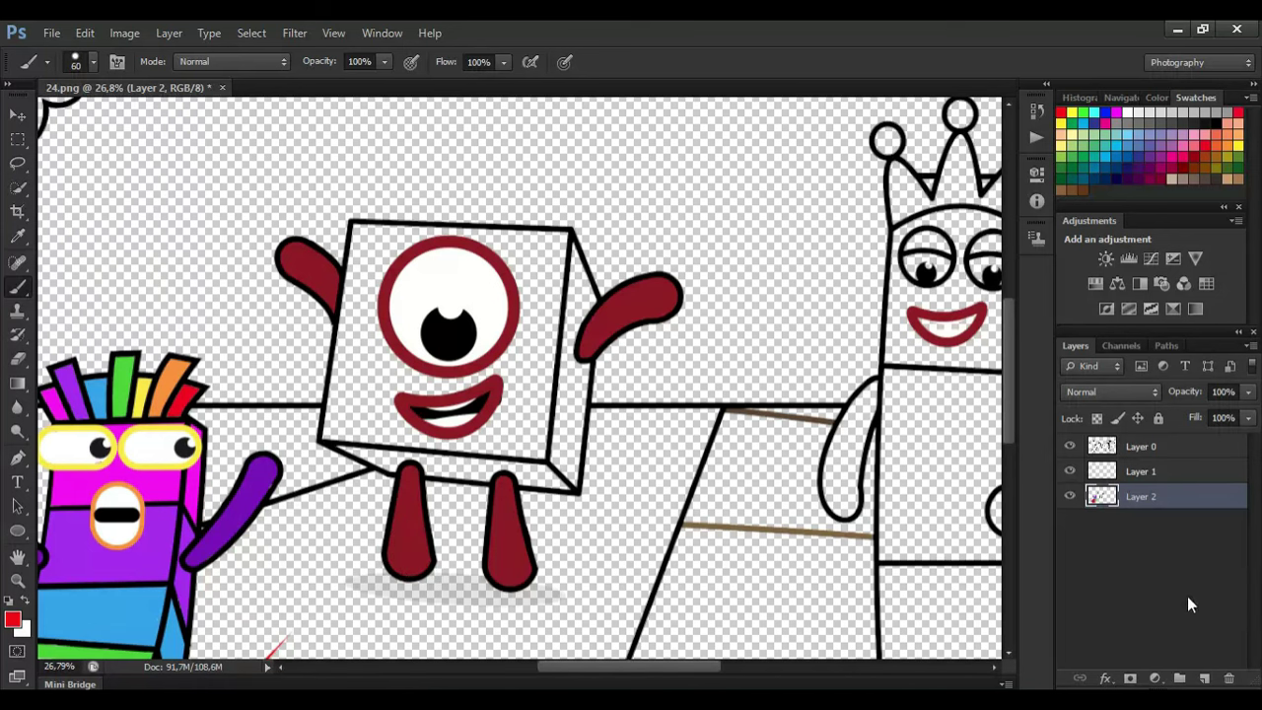
# Paint the front, side and bottom faces of the one-eyed cube's body bright red
pyautogui.moveTo(362, 234)
pyautogui.mouseDown()
pyautogui.moveTo(438, 236)
pyautogui.moveTo(383, 303)
pyautogui.moveTo(378, 338)
pyautogui.moveTo(458, 384)
pyautogui.moveTo(530, 316)
pyautogui.moveTo(524, 286)
pyautogui.moveTo(464, 241)
pyautogui.moveTo(568, 255)
pyautogui.moveTo(544, 286)
pyautogui.moveTo(541, 244)
pyautogui.moveTo(585, 289)
pyautogui.moveTo(575, 368)
pyautogui.mouseUp()
pyautogui.moveTo(582, 419)
pyautogui.mouseDown()
pyautogui.moveTo(554, 490)
pyautogui.moveTo(513, 470)
pyautogui.moveTo(466, 482)
pyautogui.moveTo(341, 450)
pyautogui.moveTo(365, 240)
pyautogui.moveTo(355, 311)
pyautogui.moveTo(380, 239)
pyautogui.moveTo(353, 396)
pyautogui.moveTo(400, 454)
pyautogui.moveTo(525, 466)
pyautogui.moveTo(560, 389)
pyautogui.mouseUp()
pyautogui.press('e')
pyautogui.press('b')
pyautogui.moveTo(557, 258)
pyautogui.mouseDown()
pyautogui.moveTo(551, 418)
pyautogui.moveTo(463, 457)
pyautogui.moveTo(504, 433)
pyautogui.moveTo(528, 260)
pyautogui.moveTo(531, 452)
pyautogui.moveTo(530, 427)
pyautogui.moveTo(412, 433)
pyautogui.moveTo(425, 387)
pyautogui.moveTo(354, 433)
pyautogui.moveTo(409, 424)
pyautogui.mouseUp()
# On Layer 1, colour the crowned character's eyes with red eyelids and fill in its mouth
pyautogui.moveTo(712, 667); pyautogui.dragTo(789, 677)
pyautogui.click(1144, 471)
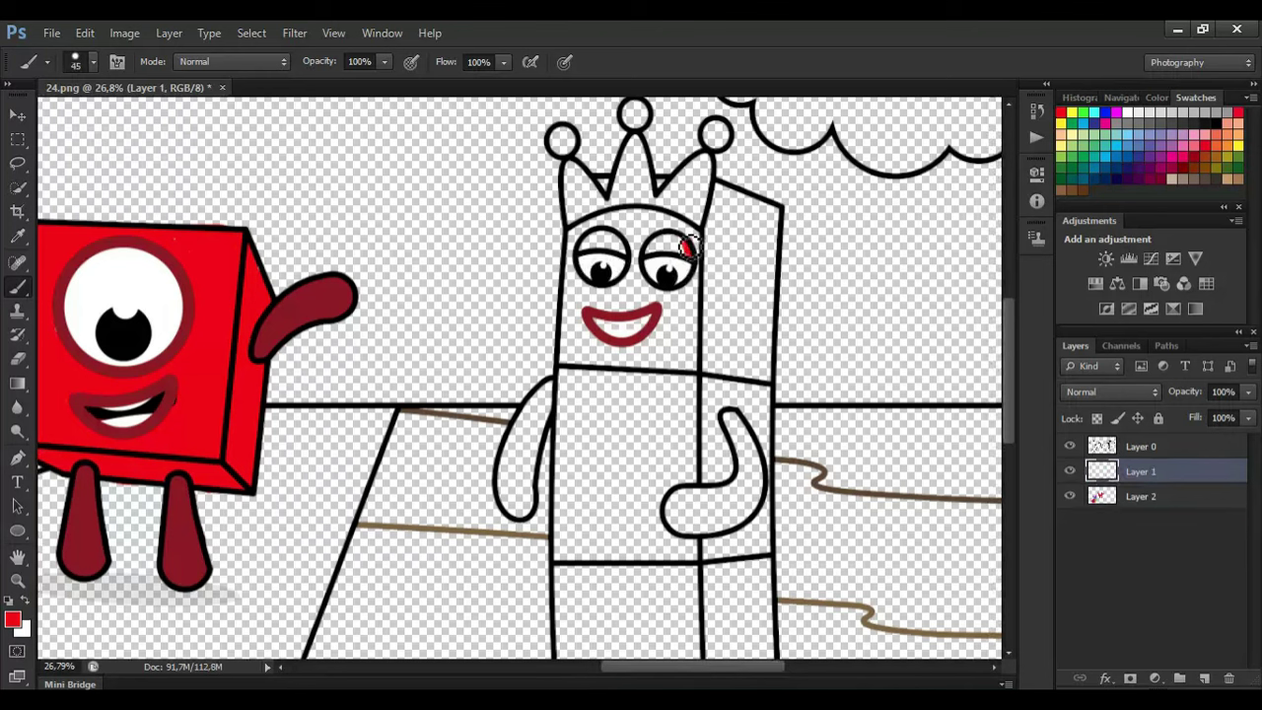
pyautogui.moveTo(689, 245); pyautogui.dragTo(676, 247)
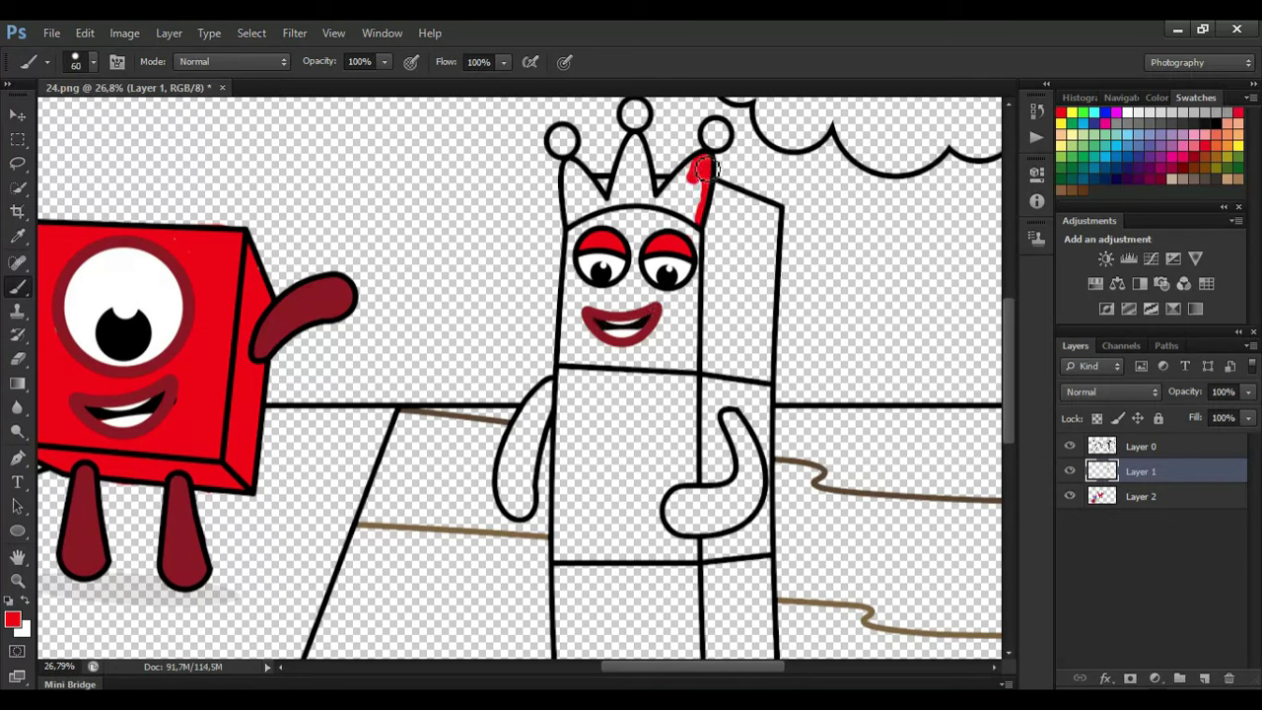
# Paint the crowned character's crown and both arms bright red on Layer 1
pyautogui.moveTo(706, 170)
pyautogui.mouseDown()
pyautogui.moveTo(696, 216)
pyautogui.moveTo(686, 202)
pyautogui.moveTo(620, 207)
pyautogui.moveTo(633, 166)
pyautogui.moveTo(651, 178)
pyautogui.moveTo(577, 224)
pyautogui.mouseUp()
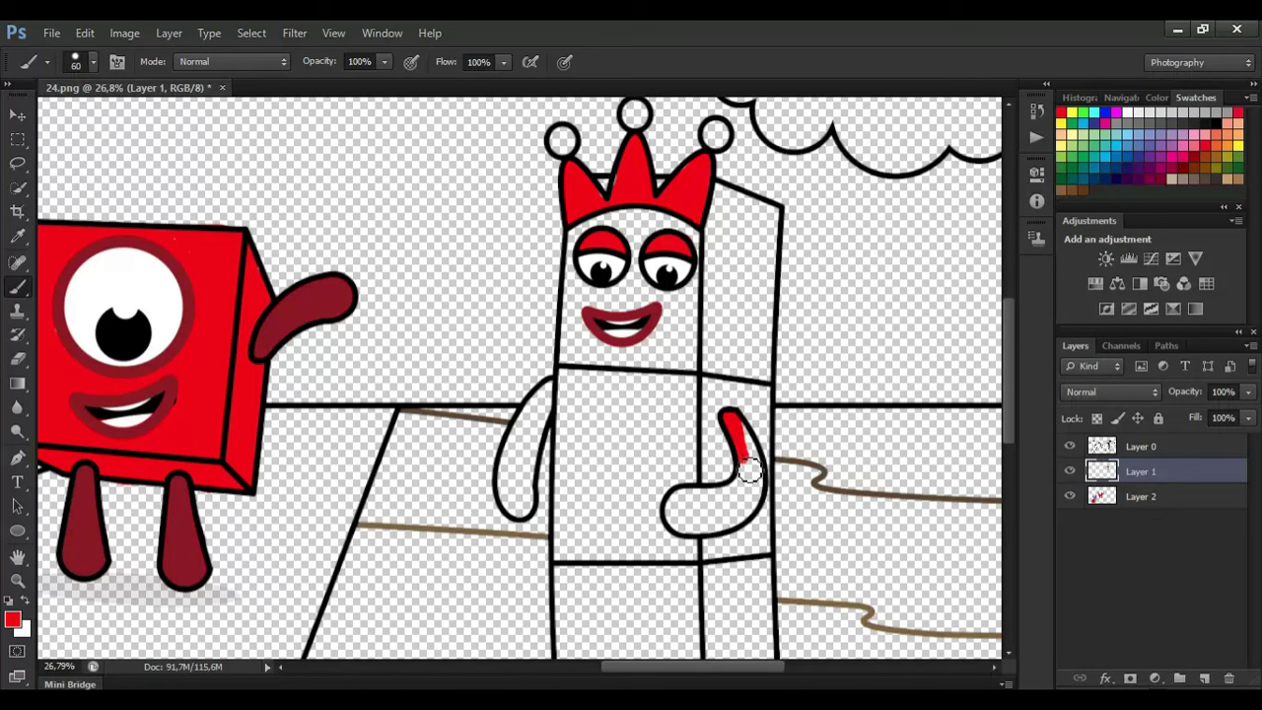
pyautogui.moveTo(750, 473)
pyautogui.mouseDown()
pyautogui.moveTo(679, 517)
pyautogui.moveTo(714, 535)
pyautogui.moveTo(753, 506)
pyautogui.moveTo(765, 489)
pyautogui.moveTo(749, 434)
pyautogui.moveTo(733, 505)
pyautogui.mouseUp()
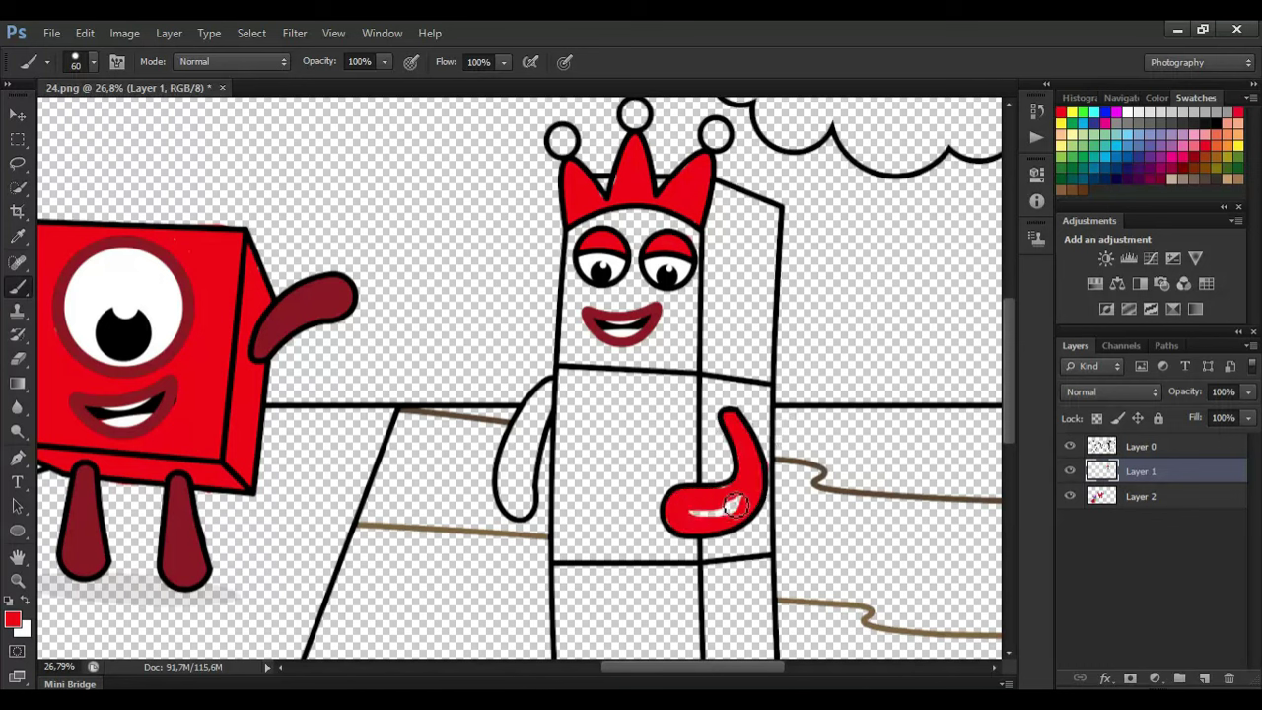
pyautogui.moveTo(552, 407)
pyautogui.mouseDown()
pyautogui.moveTo(520, 516)
pyautogui.moveTo(513, 460)
pyautogui.moveTo(540, 406)
pyautogui.moveTo(529, 510)
pyautogui.mouseUp()
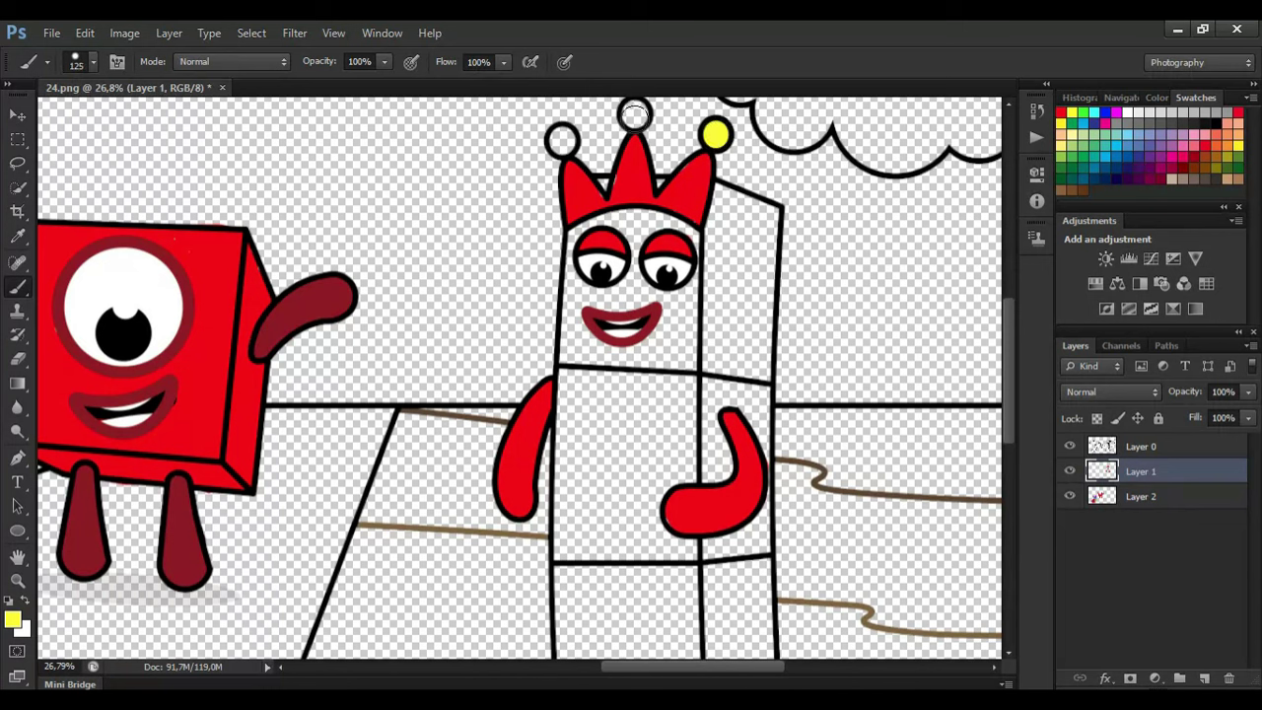
# Paint the crown's balls yellow on Layer 1 and the crowned character's whole body yellow on Layer 2
pyautogui.click(562, 139)
pyautogui.hotkey('alt', '[')
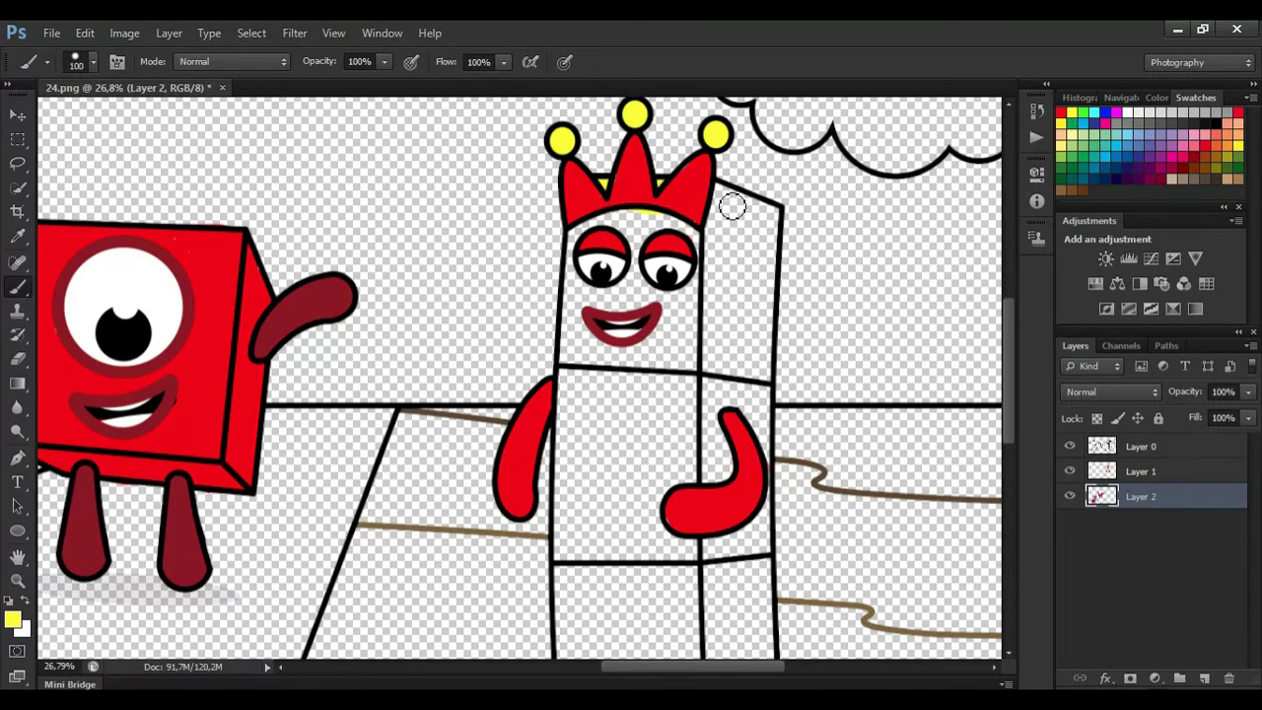
pyautogui.press('[')
pyautogui.moveTo(732, 205)
pyautogui.mouseDown()
pyautogui.moveTo(769, 216)
pyautogui.moveTo(766, 498)
pyautogui.moveTo(747, 617)
pyautogui.moveTo(761, 611)
pyautogui.moveTo(751, 266)
pyautogui.moveTo(687, 207)
pyautogui.moveTo(681, 228)
pyautogui.moveTo(600, 243)
pyautogui.moveTo(672, 274)
pyautogui.moveTo(581, 309)
pyautogui.moveTo(652, 383)
pyautogui.moveTo(634, 405)
pyautogui.moveTo(637, 448)
pyautogui.moveTo(684, 474)
pyautogui.moveTo(577, 516)
pyautogui.moveTo(735, 537)
pyautogui.moveTo(743, 557)
pyautogui.moveTo(673, 616)
pyautogui.moveTo(594, 642)
pyautogui.moveTo(588, 267)
pyautogui.moveTo(574, 300)
pyautogui.moveTo(571, 394)
pyautogui.moveTo(586, 420)
pyautogui.moveTo(568, 450)
pyautogui.moveTo(572, 620)
pyautogui.mouseUp()
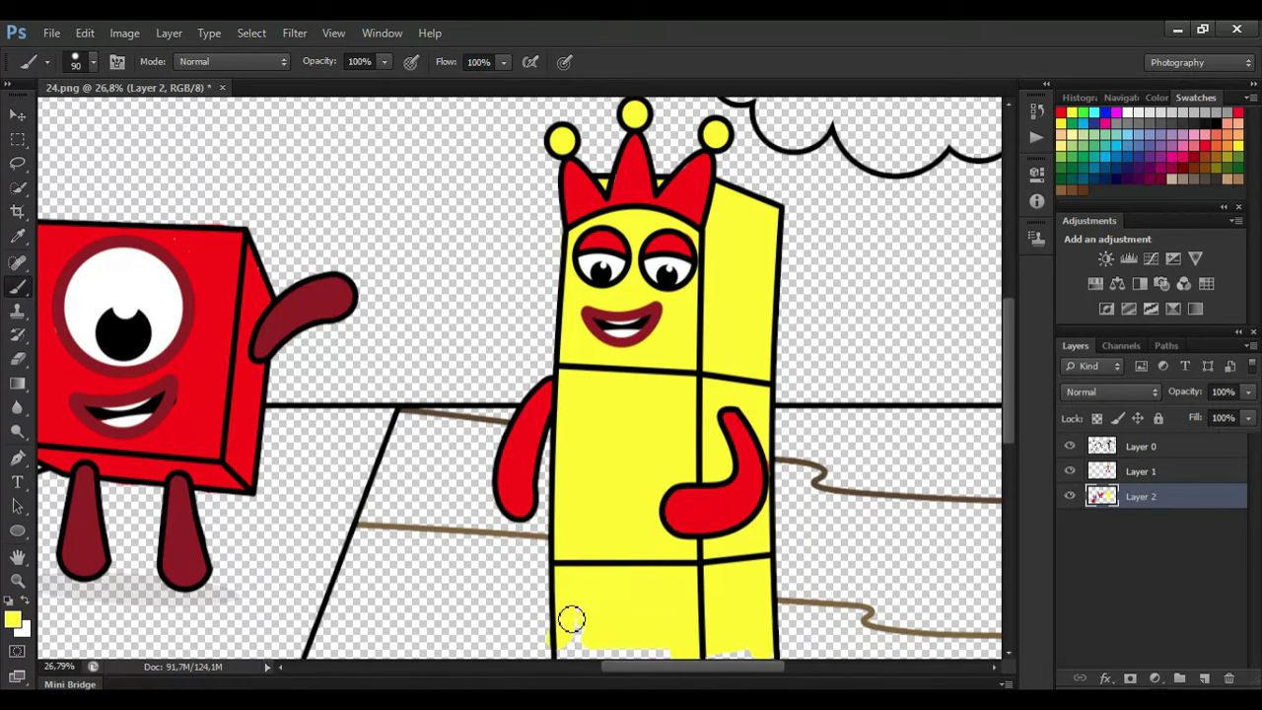
pyautogui.scroll(-5, 535, 640)
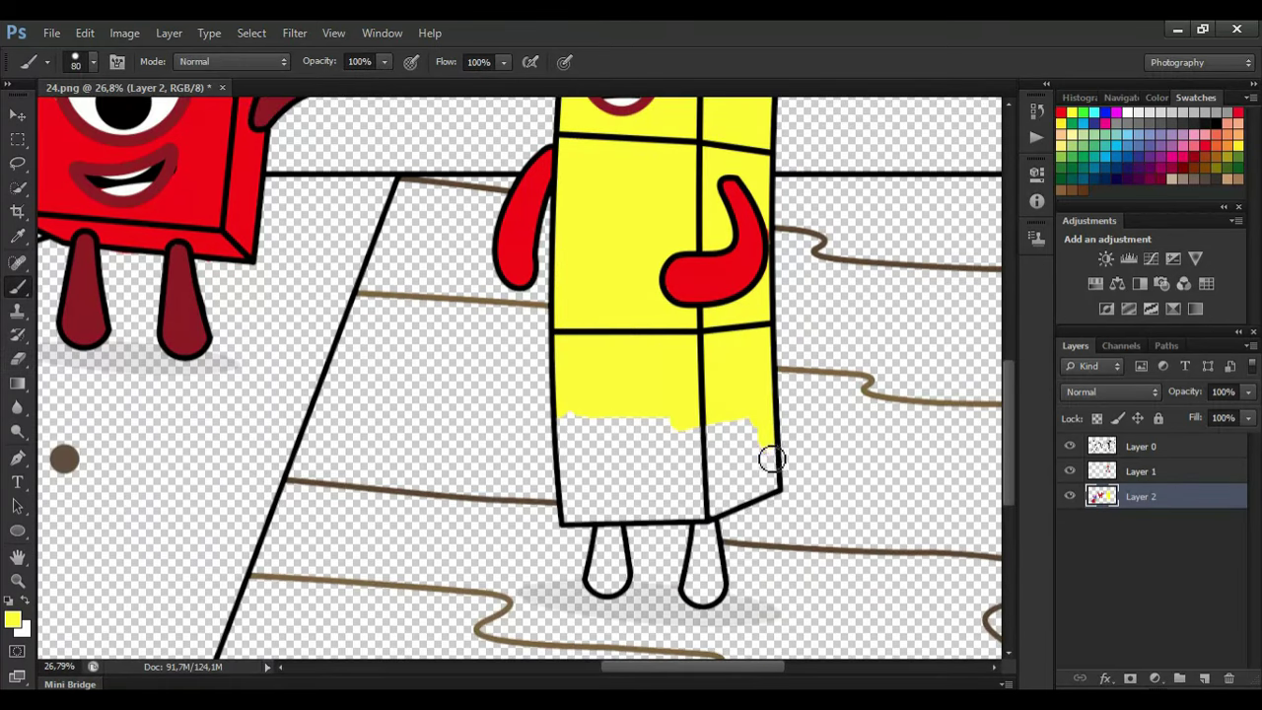
pyautogui.moveTo(741, 500)
pyautogui.mouseDown()
pyautogui.moveTo(585, 520)
pyautogui.moveTo(571, 472)
pyautogui.moveTo(722, 423)
pyautogui.moveTo(686, 441)
pyautogui.moveTo(691, 455)
pyautogui.moveTo(595, 475)
pyautogui.moveTo(727, 583)
pyautogui.moveTo(697, 585)
pyautogui.moveTo(707, 541)
pyautogui.moveTo(712, 577)
pyautogui.mouseUp()
# Paint the crowned character's two legs with the red sampled from its arm
pyautogui.keyDown('alt'); pyautogui.click(530, 227); pyautogui.keyUp('alt')
pyautogui.press('[')
pyautogui.press('[')
pyautogui.moveTo(616, 535); pyautogui.dragTo(606, 559)
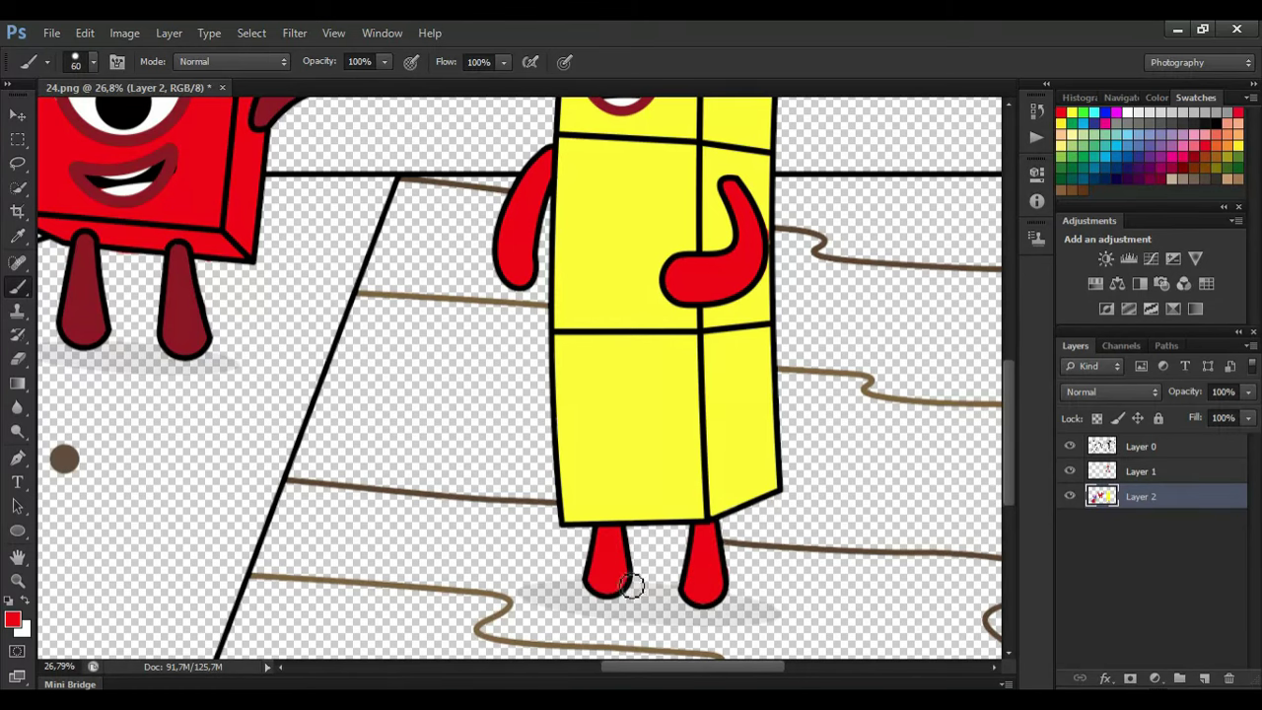
# Paint the foliage of the tree behind the crowned character bright green with an enlarged brush
pyautogui.scroll(-3, 701, 463)
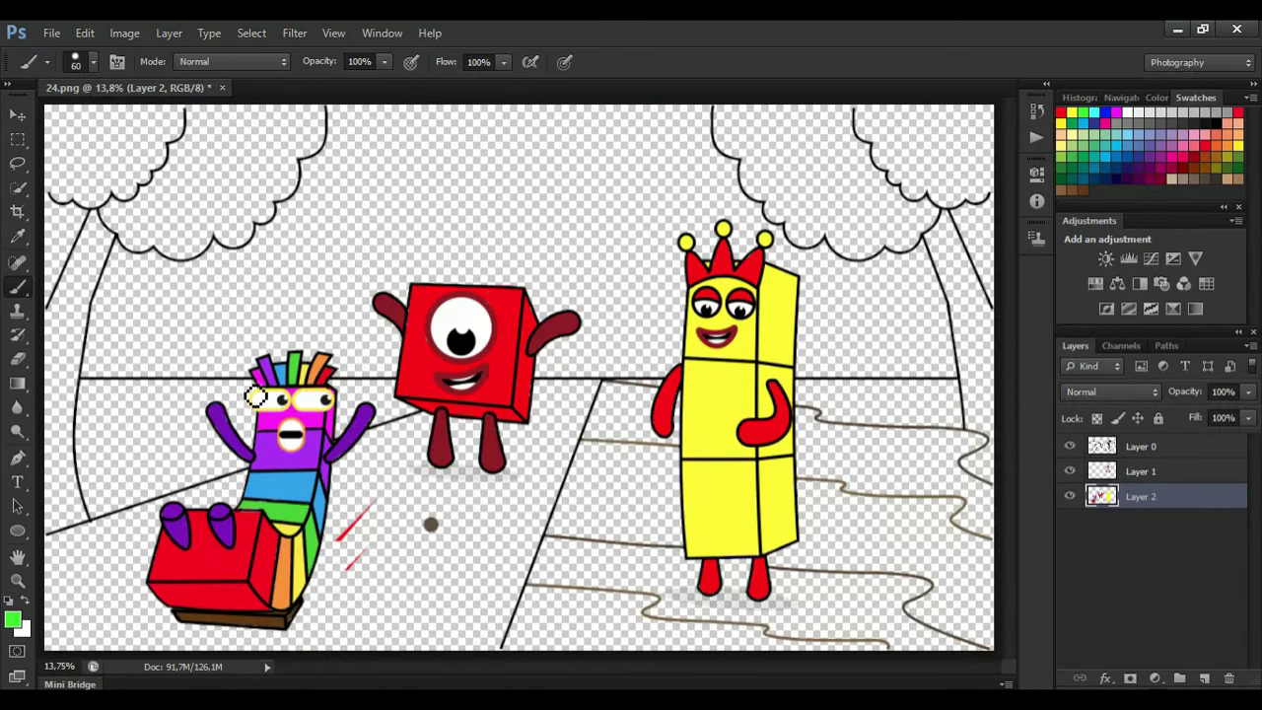
pyautogui.press(']')
pyautogui.press(']')
pyautogui.press(']')
pyautogui.press(']')
pyautogui.press(']')
pyautogui.moveTo(716, 106)
pyautogui.mouseDown()
pyautogui.moveTo(777, 211)
pyautogui.moveTo(866, 252)
pyautogui.moveTo(974, 193)
pyautogui.moveTo(728, 110)
pyautogui.moveTo(911, 135)
pyautogui.moveTo(775, 183)
pyautogui.moveTo(917, 219)
pyautogui.mouseUp()
pyautogui.press('e')
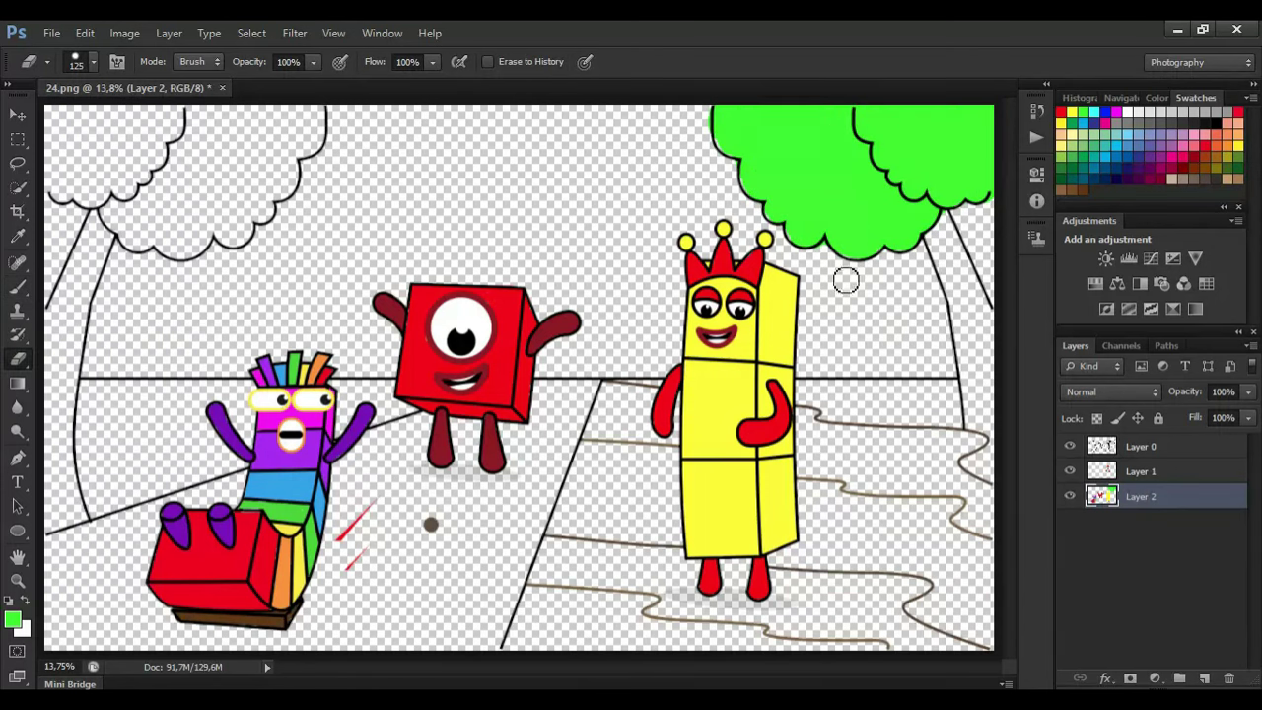
# Paint the trunks of both trees brown
pyautogui.press('b')
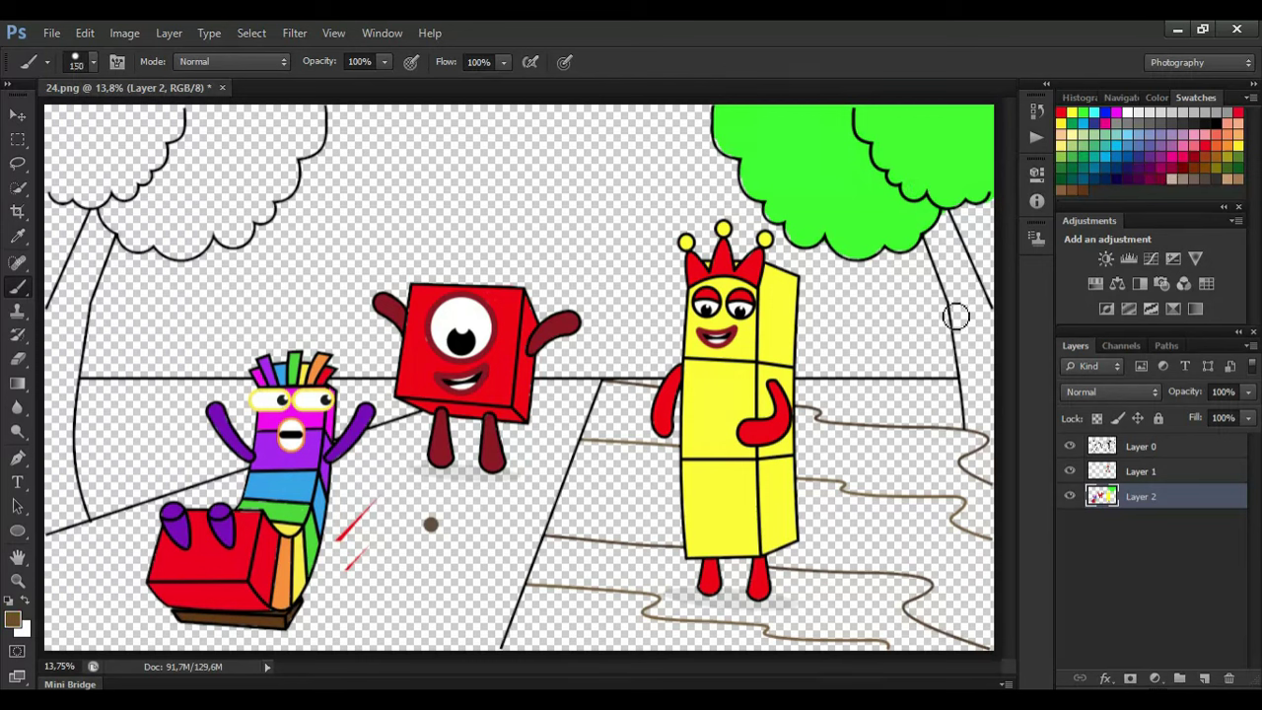
pyautogui.moveTo(946, 233); pyautogui.dragTo(994, 314)
pyautogui.moveTo(950, 274)
pyautogui.mouseDown()
pyautogui.moveTo(972, 387)
pyautogui.moveTo(951, 241)
pyautogui.moveTo(992, 404)
pyautogui.mouseUp()
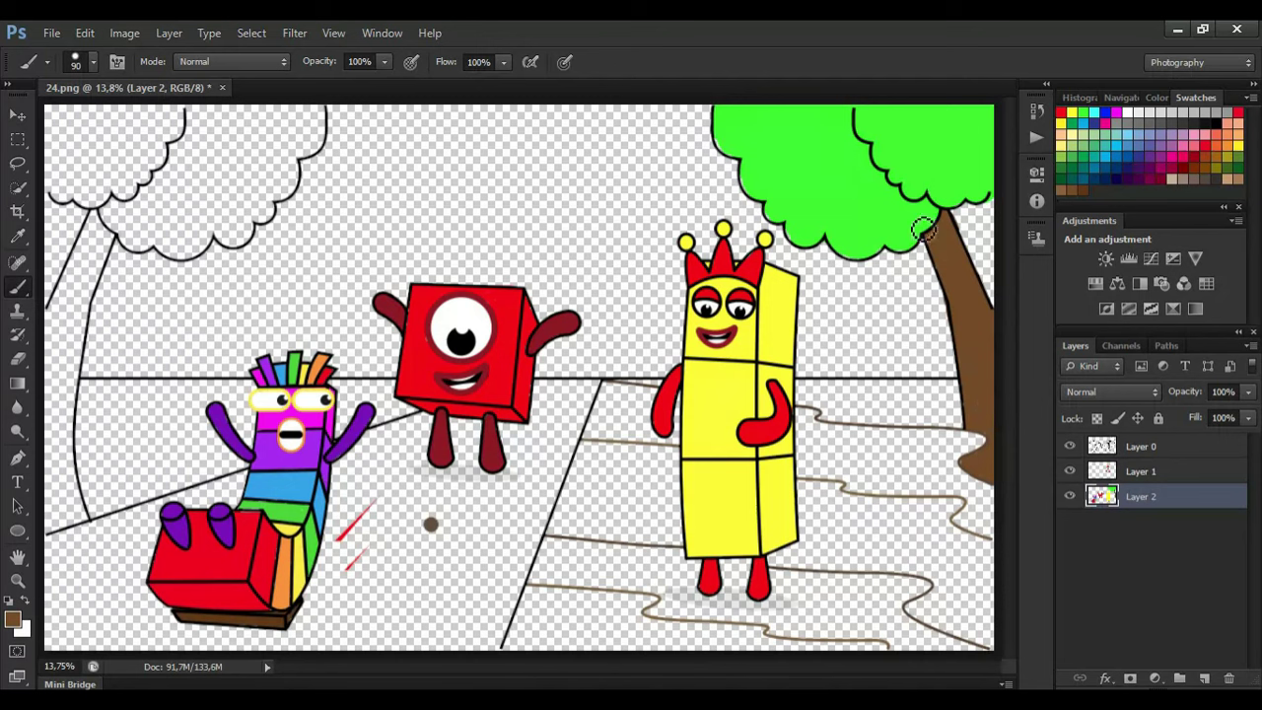
pyautogui.moveTo(71, 531)
pyautogui.mouseDown()
pyautogui.moveTo(79, 341)
pyautogui.moveTo(104, 242)
pyautogui.moveTo(74, 296)
pyautogui.mouseUp()
pyautogui.moveTo(94, 236)
pyautogui.mouseDown()
pyautogui.moveTo(71, 513)
pyautogui.moveTo(54, 367)
pyautogui.moveTo(86, 275)
pyautogui.moveTo(72, 355)
pyautogui.mouseUp()
pyautogui.click(18, 360)
# Paint the foliage of the tree above the rainbow character with the green sampled from the other tree
pyautogui.click(18, 238)
pyautogui.click(779, 168)
pyautogui.click(16, 286)
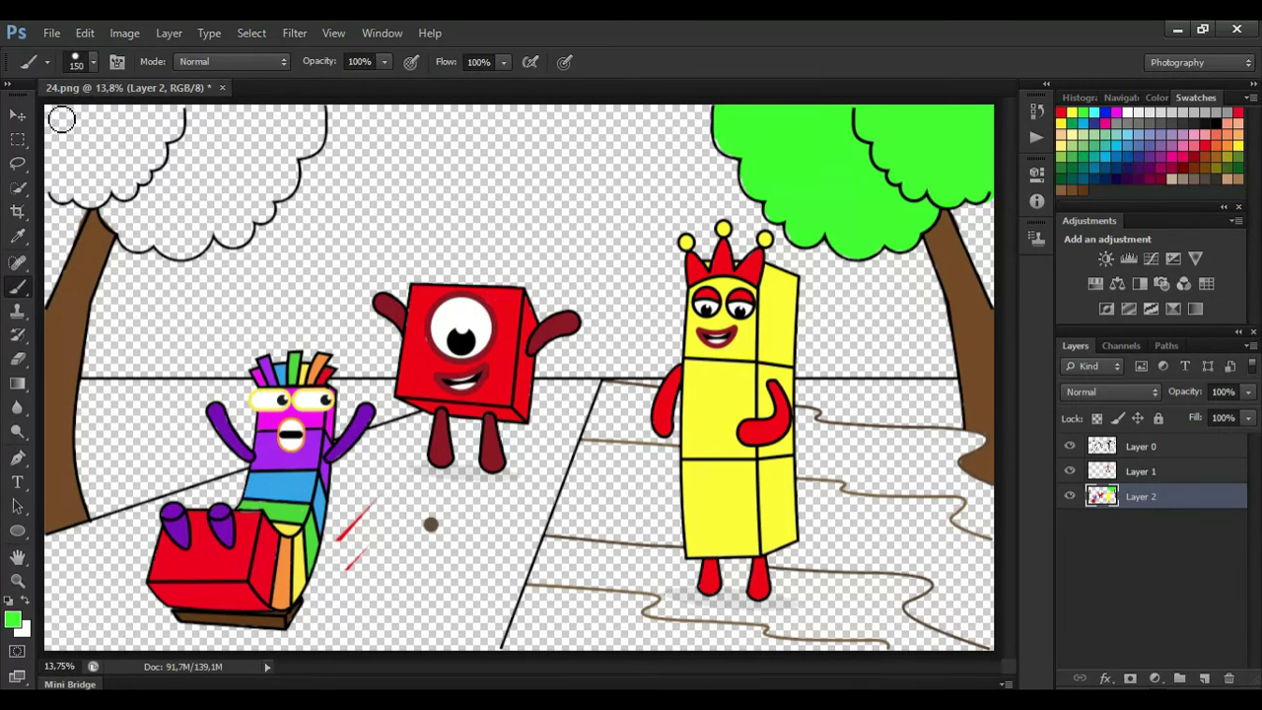
pyautogui.moveTo(49, 115)
pyautogui.mouseDown()
pyautogui.moveTo(301, 116)
pyautogui.moveTo(262, 210)
pyautogui.moveTo(182, 239)
pyautogui.moveTo(67, 192)
pyautogui.moveTo(59, 138)
pyautogui.moveTo(247, 178)
pyautogui.moveTo(187, 222)
pyautogui.mouseUp()
# Add a new layer beneath Layer 2 and sample the grey-brown dot on the path as the painting colour
pyautogui.click(1204, 679)
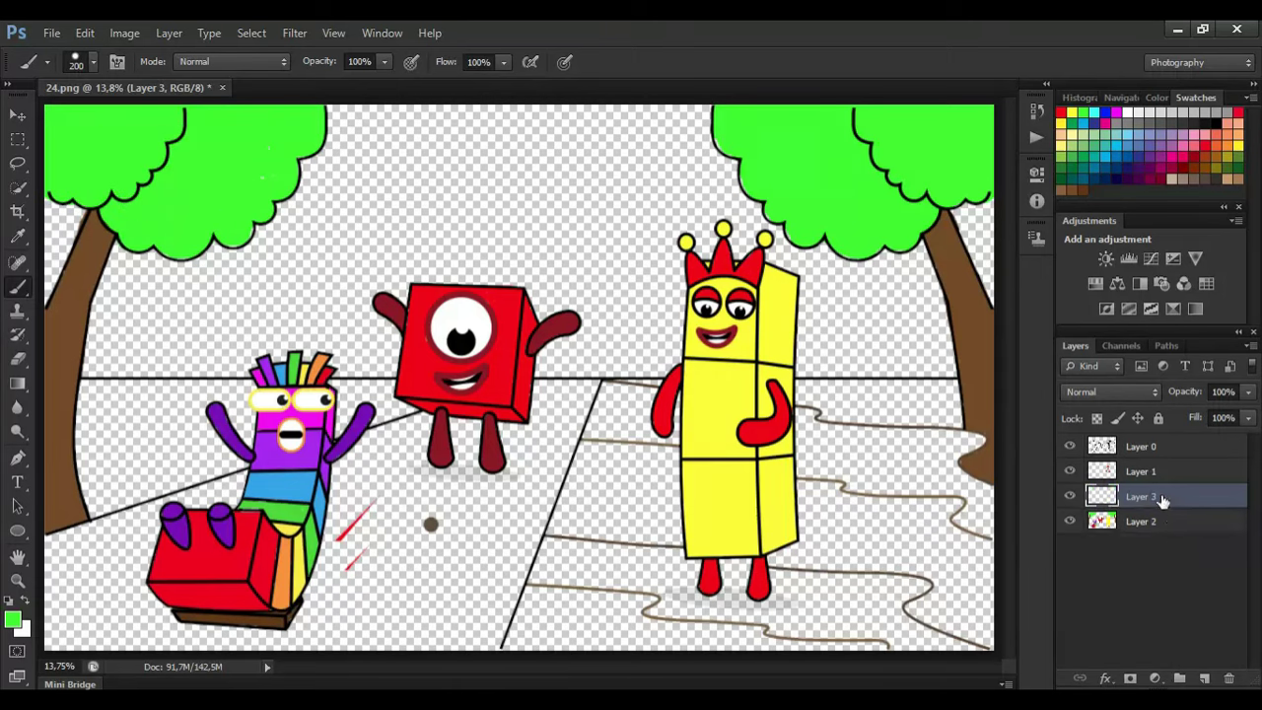
pyautogui.moveTo(1162, 498); pyautogui.dragTo(1161, 531)
pyautogui.click(16, 237)
pyautogui.click(431, 525)
pyautogui.click(17, 286)
pyautogui.scroll(1, 602, 394)
pyautogui.press(']')
pyautogui.scroll(2, 441, 394)
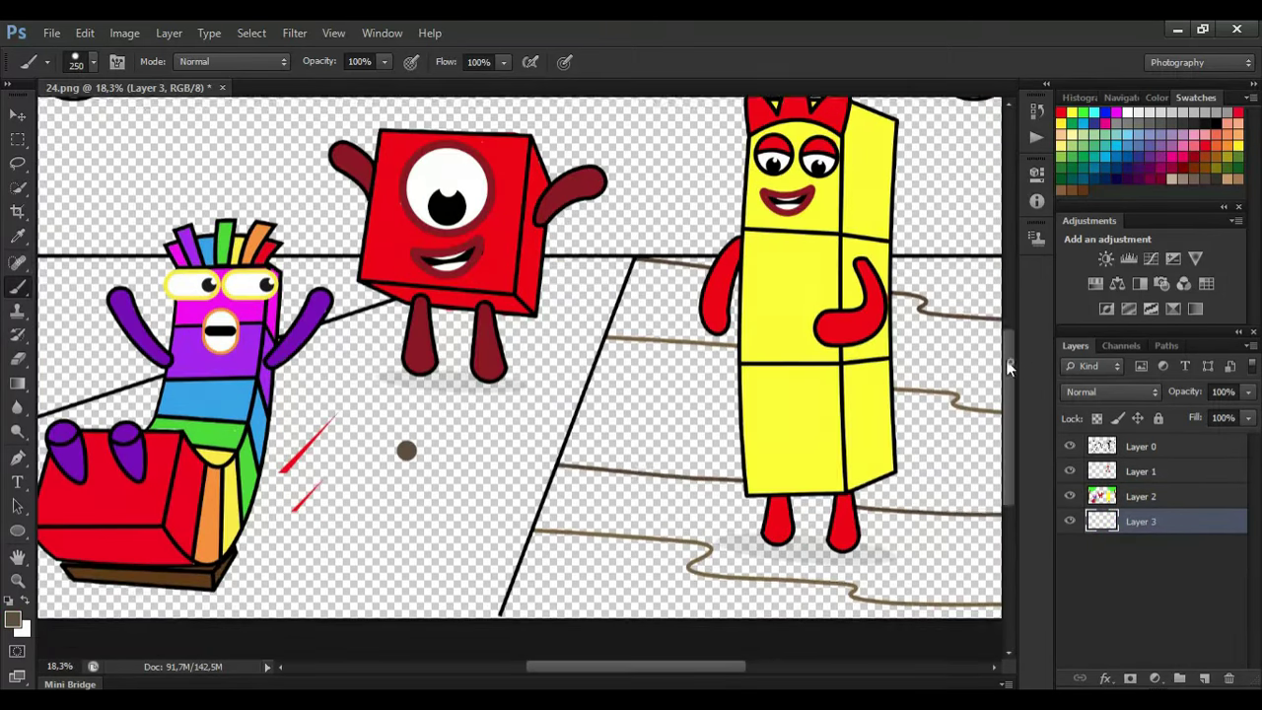
# Paint the whole path beneath the red block and rainbow characters grey-brown, using smaller brushes along its edges and around the outlines
pyautogui.press('[')
pyautogui.press('[')
pyautogui.press('[')
pyautogui.press('[')
pyautogui.press('[')
pyautogui.moveTo(625, 286)
pyautogui.mouseDown()
pyautogui.moveTo(499, 655)
pyautogui.moveTo(361, 633)
pyautogui.moveTo(439, 643)
pyautogui.moveTo(557, 395)
pyautogui.moveTo(527, 361)
pyautogui.moveTo(375, 591)
pyautogui.moveTo(305, 608)
pyautogui.moveTo(344, 437)
pyautogui.moveTo(281, 478)
pyautogui.mouseUp()
pyautogui.click(17, 359)
pyautogui.click(17, 286)
pyautogui.press(']')
pyautogui.press(']')
pyautogui.press(']')
pyautogui.press(']')
pyautogui.click(54, 592)
pyautogui.moveTo(598, 668); pyautogui.dragTo(553, 666)
pyautogui.moveTo(227, 625)
pyautogui.mouseDown()
pyautogui.moveTo(95, 584)
pyautogui.moveTo(147, 493)
pyautogui.moveTo(336, 424)
pyautogui.moveTo(103, 560)
pyautogui.moveTo(390, 582)
pyautogui.moveTo(524, 367)
pyautogui.moveTo(646, 367)
pyautogui.moveTo(738, 328)
pyautogui.mouseUp()
pyautogui.press('[')
pyautogui.press('[')
pyautogui.press('[')
pyautogui.press('[')
pyautogui.moveTo(814, 289); pyautogui.dragTo(749, 294)
pyautogui.press(']')
pyautogui.press(']')
pyautogui.press(']')
pyautogui.moveTo(749, 301)
pyautogui.mouseDown()
pyautogui.moveTo(769, 323)
pyautogui.moveTo(622, 347)
pyautogui.mouseUp()
# Paint the lowest ground band beside the path with the light brown sampled from its contour line
pyautogui.moveTo(1009, 383); pyautogui.dragTo(1012, 386)
pyautogui.moveTo(693, 668); pyautogui.dragTo(774, 670)
pyautogui.click(17, 237)
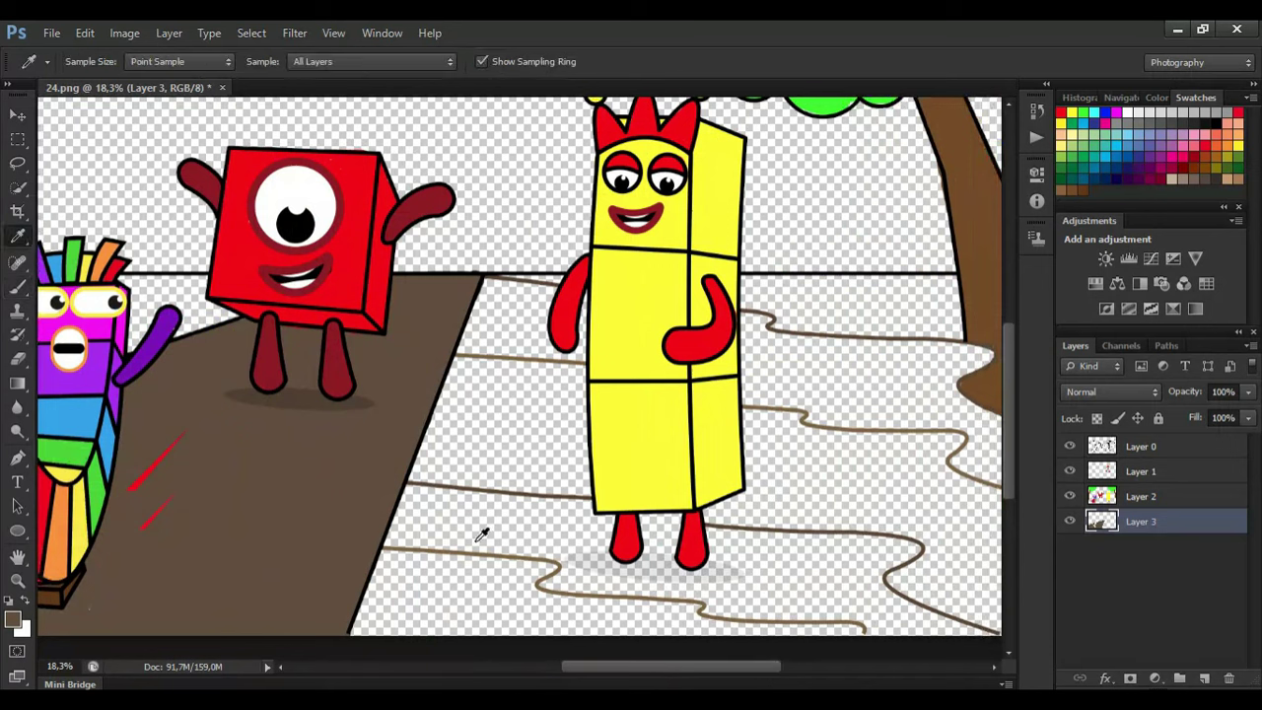
pyautogui.click(476, 554)
pyautogui.click(17, 287)
pyautogui.moveTo(364, 623)
pyautogui.mouseDown()
pyautogui.moveTo(387, 568)
pyautogui.moveTo(510, 573)
pyautogui.moveTo(698, 621)
pyautogui.moveTo(868, 639)
pyautogui.moveTo(386, 639)
pyautogui.moveTo(663, 636)
pyautogui.moveTo(435, 609)
pyautogui.mouseUp()
pyautogui.press('[')
pyautogui.press(']')
pyautogui.press(']')
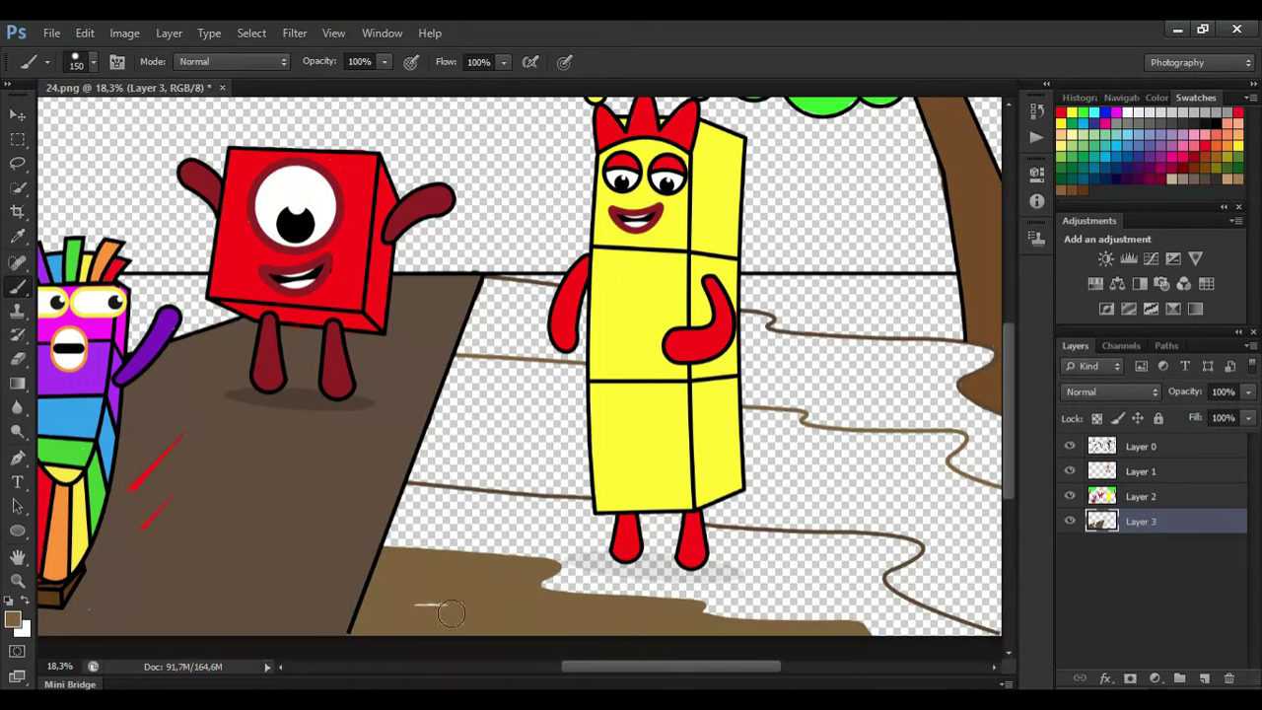
# Outline and fill the ground band beneath the crowned character's feet with the dark brown of its contour line
pyautogui.click(17, 236)
pyautogui.press('b')
pyautogui.press('[')
pyautogui.press('[')
pyautogui.moveTo(387, 539)
pyautogui.mouseDown()
pyautogui.moveTo(854, 620)
pyautogui.moveTo(886, 638)
pyautogui.mouseUp()
pyautogui.moveTo(1011, 493); pyautogui.dragTo(1014, 486)
pyautogui.moveTo(885, 659)
pyautogui.mouseDown()
pyautogui.moveTo(973, 662)
pyautogui.moveTo(916, 639)
pyautogui.mouseUp()
pyautogui.moveTo(918, 579)
pyautogui.mouseDown()
pyautogui.moveTo(450, 521)
pyautogui.moveTo(417, 526)
pyautogui.moveTo(397, 562)
pyautogui.moveTo(520, 584)
pyautogui.moveTo(398, 565)
pyautogui.moveTo(413, 534)
pyautogui.moveTo(462, 523)
pyautogui.moveTo(636, 543)
pyautogui.mouseUp()
pyautogui.hotkey('ctrl', 'z')
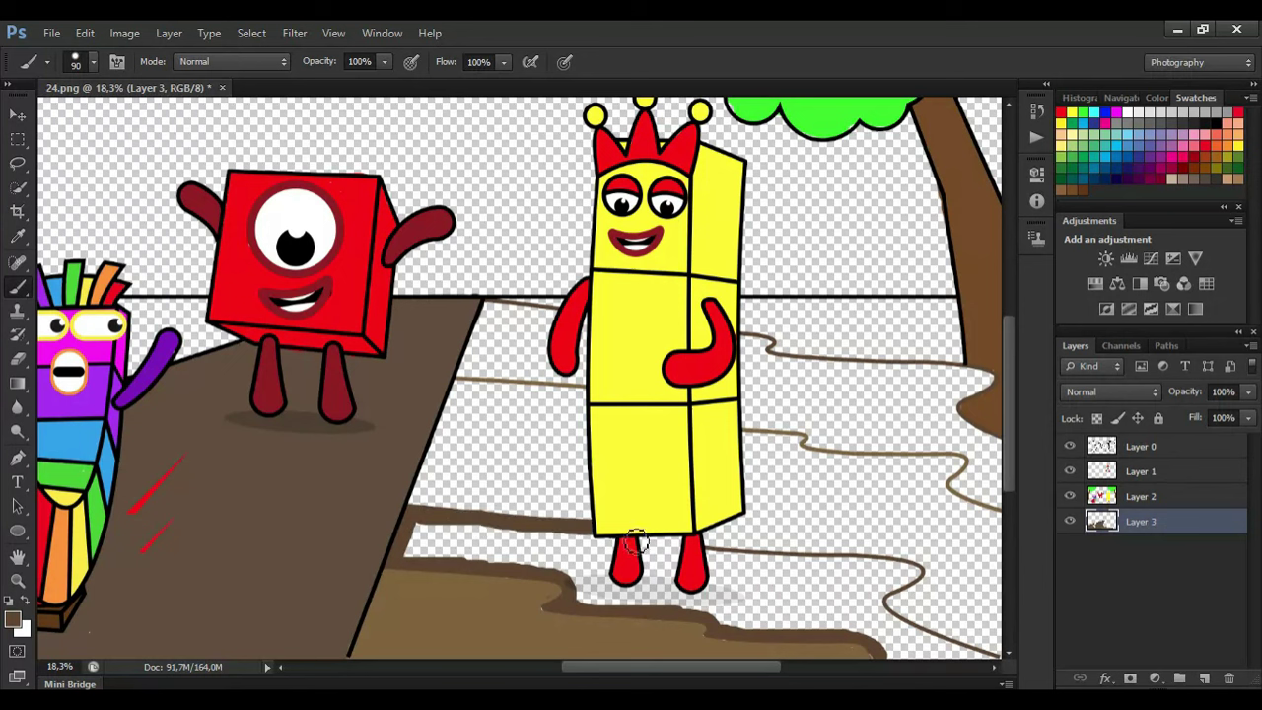
pyautogui.moveTo(767, 564); pyautogui.dragTo(918, 574)
pyautogui.moveTo(903, 631); pyautogui.dragTo(1008, 667)
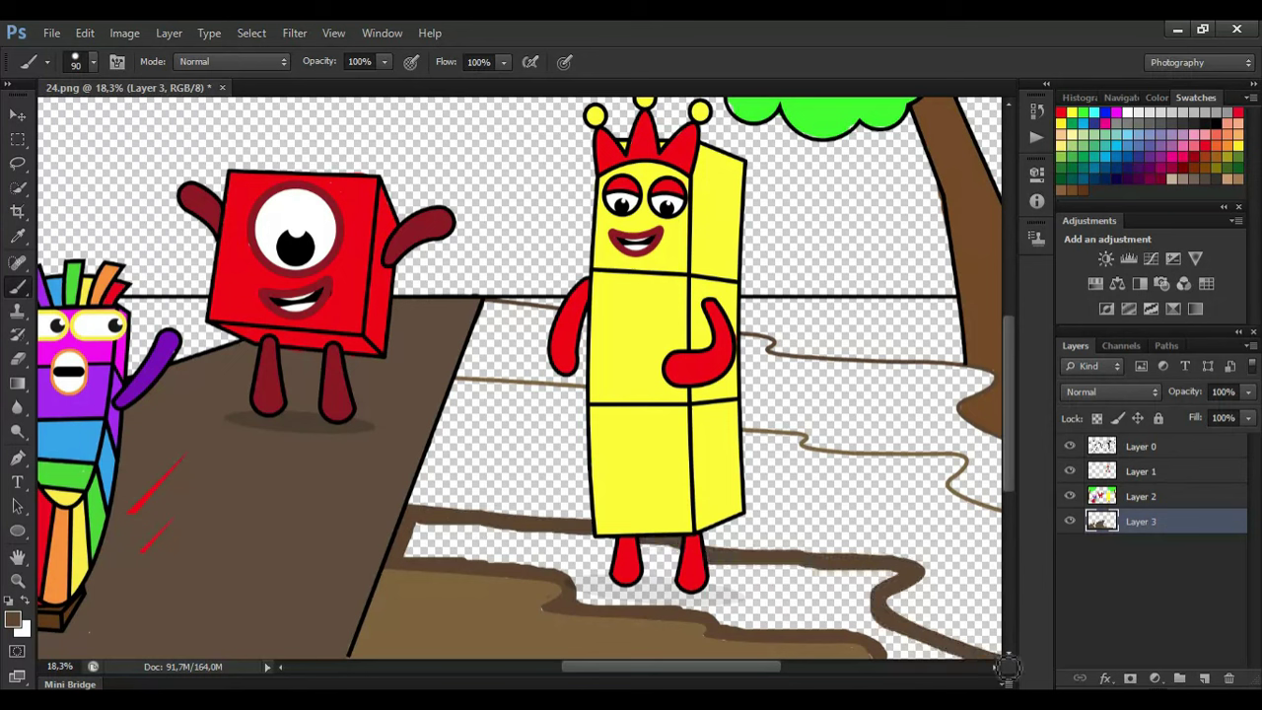
pyautogui.moveTo(881, 648)
pyautogui.mouseDown()
pyautogui.moveTo(805, 579)
pyautogui.moveTo(880, 593)
pyautogui.moveTo(720, 599)
pyautogui.moveTo(739, 614)
pyautogui.moveTo(862, 626)
pyautogui.mouseUp()
pyautogui.moveTo(572, 581)
pyautogui.mouseDown()
pyautogui.moveTo(681, 561)
pyautogui.moveTo(420, 542)
pyautogui.moveTo(677, 571)
pyautogui.moveTo(693, 588)
pyautogui.moveTo(649, 603)
pyautogui.mouseUp()
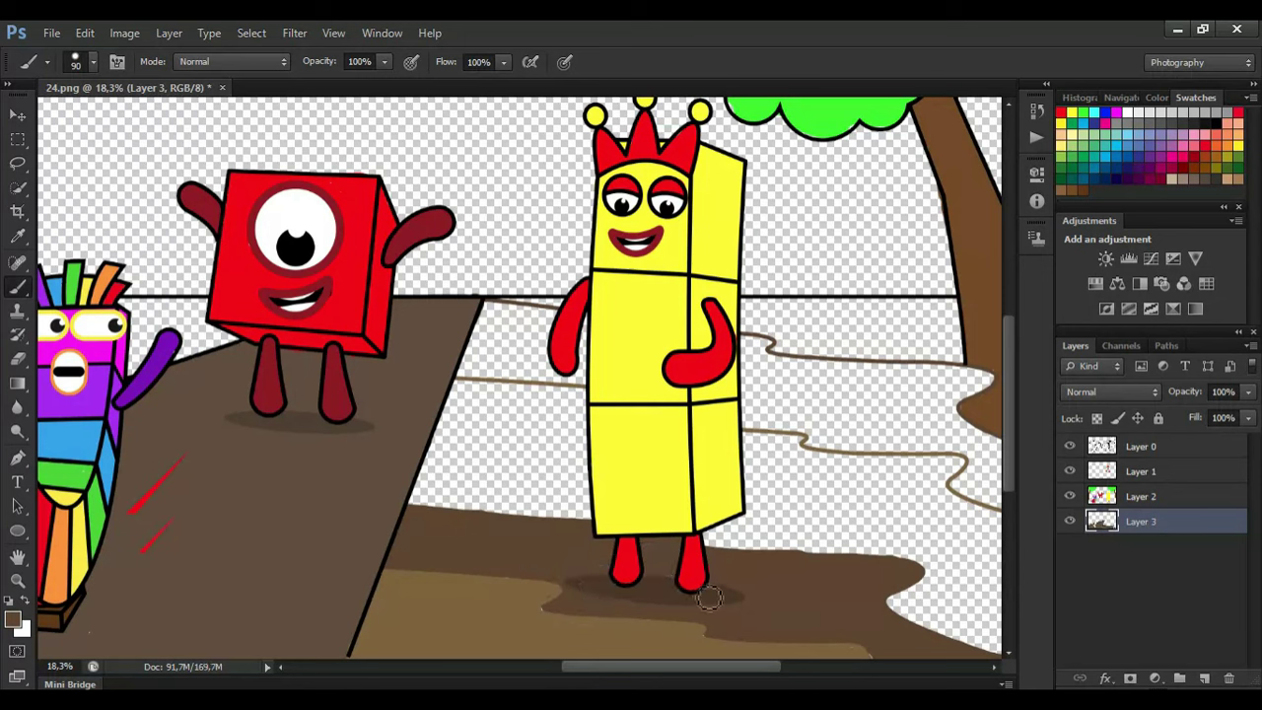
# Paint the ground between the path and the crowned character with the dark brown sampled from the band below
pyautogui.press('i')
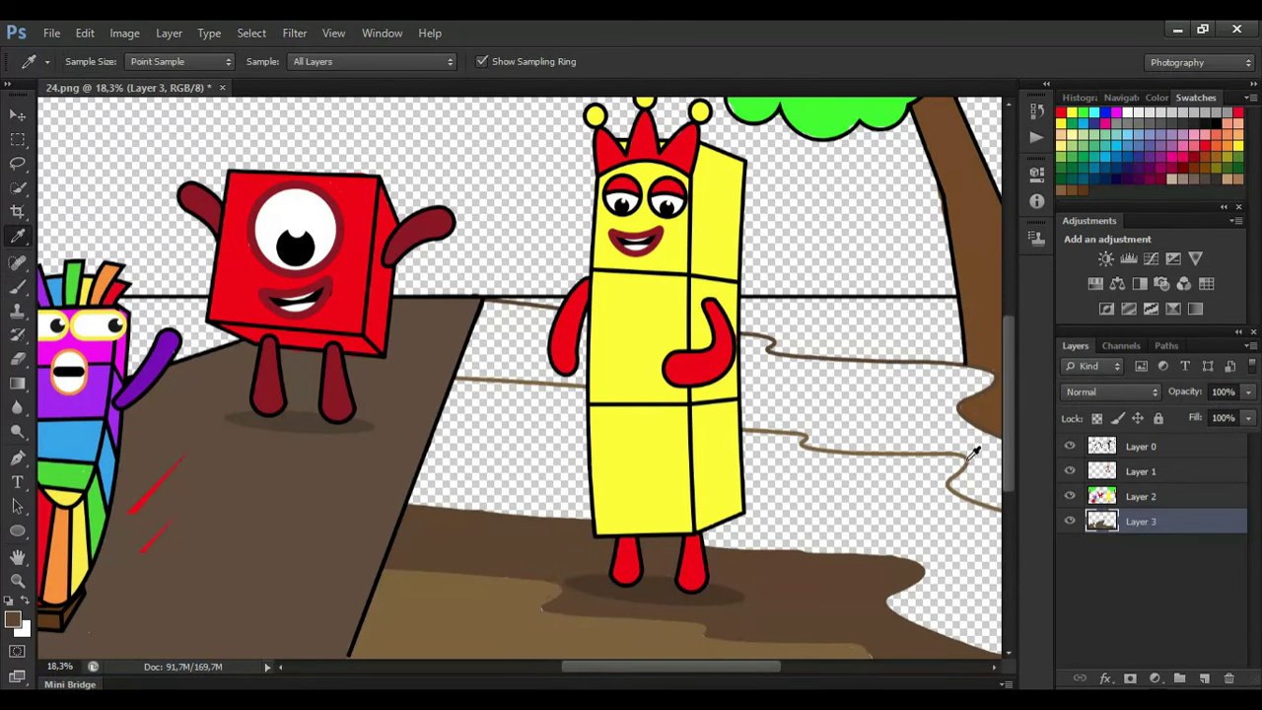
pyautogui.press('b')
pyautogui.keyDown('alt'); pyautogui.click(535, 542); pyautogui.keyUp('alt')
pyautogui.moveTo(424, 512)
pyautogui.mouseDown()
pyautogui.moveTo(458, 416)
pyautogui.moveTo(486, 389)
pyautogui.moveTo(528, 394)
pyautogui.moveTo(589, 442)
pyautogui.moveTo(523, 527)
pyautogui.moveTo(476, 510)
pyautogui.moveTo(548, 505)
pyautogui.moveTo(482, 404)
pyautogui.moveTo(457, 477)
pyautogui.moveTo(500, 455)
pyautogui.mouseUp()
pyautogui.press(']')
pyautogui.press(']')
pyautogui.press(']')
pyautogui.press(']')
# Remove the leftover contour line behind the crowned character and extend the dark brown ground up to the highest contour line
pyautogui.click(1149, 449)
pyautogui.press('e')
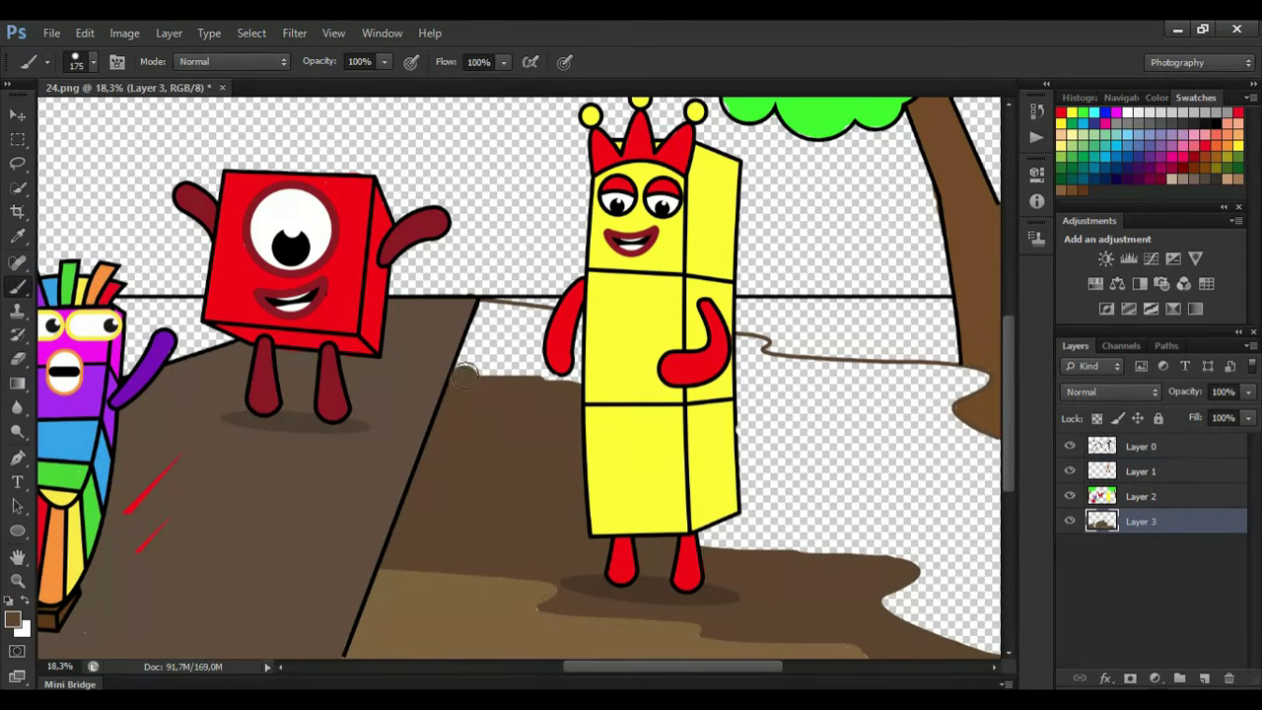
pyautogui.moveTo(493, 314)
pyautogui.mouseDown()
pyautogui.moveTo(565, 318)
pyautogui.moveTo(563, 343)
pyautogui.moveTo(910, 539)
pyautogui.moveTo(995, 619)
pyautogui.moveTo(938, 563)
pyautogui.moveTo(697, 543)
pyautogui.moveTo(1039, 529)
pyautogui.moveTo(523, 371)
pyautogui.mouseUp()
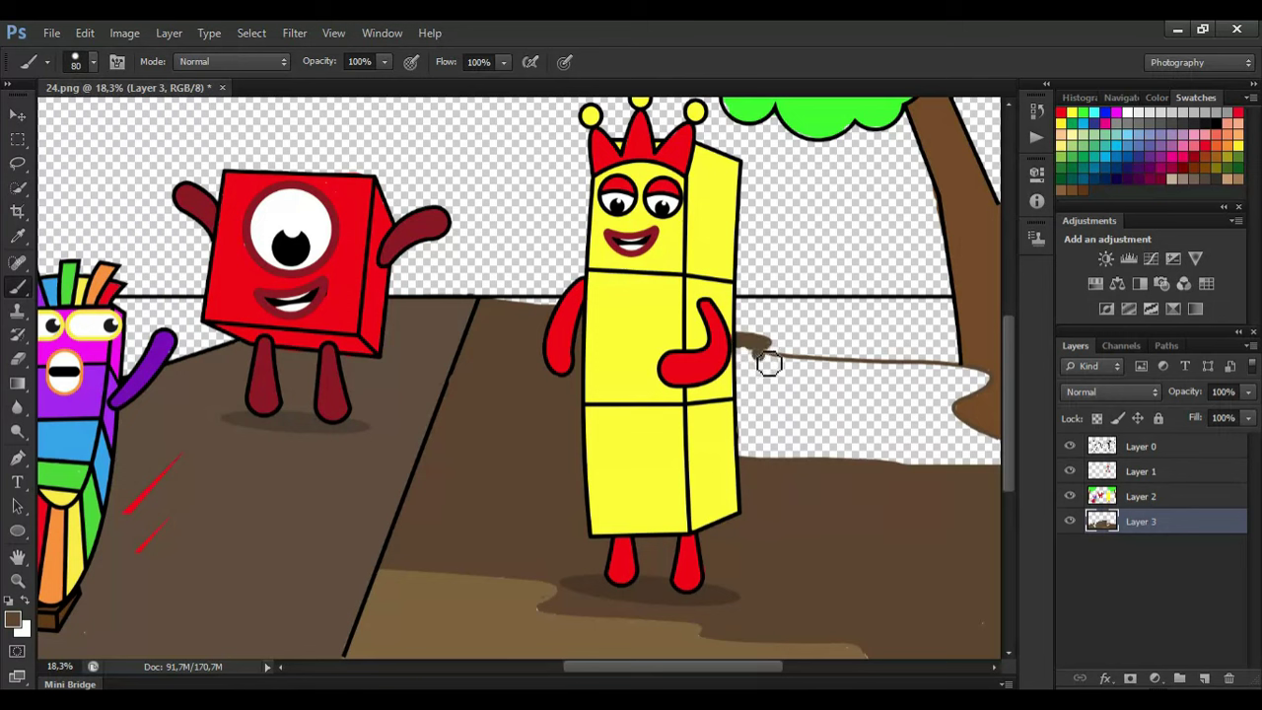
pyautogui.moveTo(769, 364)
pyautogui.mouseDown()
pyautogui.moveTo(987, 386)
pyautogui.moveTo(956, 405)
pyautogui.moveTo(991, 467)
pyautogui.moveTo(997, 451)
pyautogui.moveTo(961, 496)
pyautogui.moveTo(932, 428)
pyautogui.moveTo(873, 418)
pyautogui.moveTo(915, 403)
pyautogui.moveTo(777, 386)
pyautogui.moveTo(902, 384)
pyautogui.mouseUp()
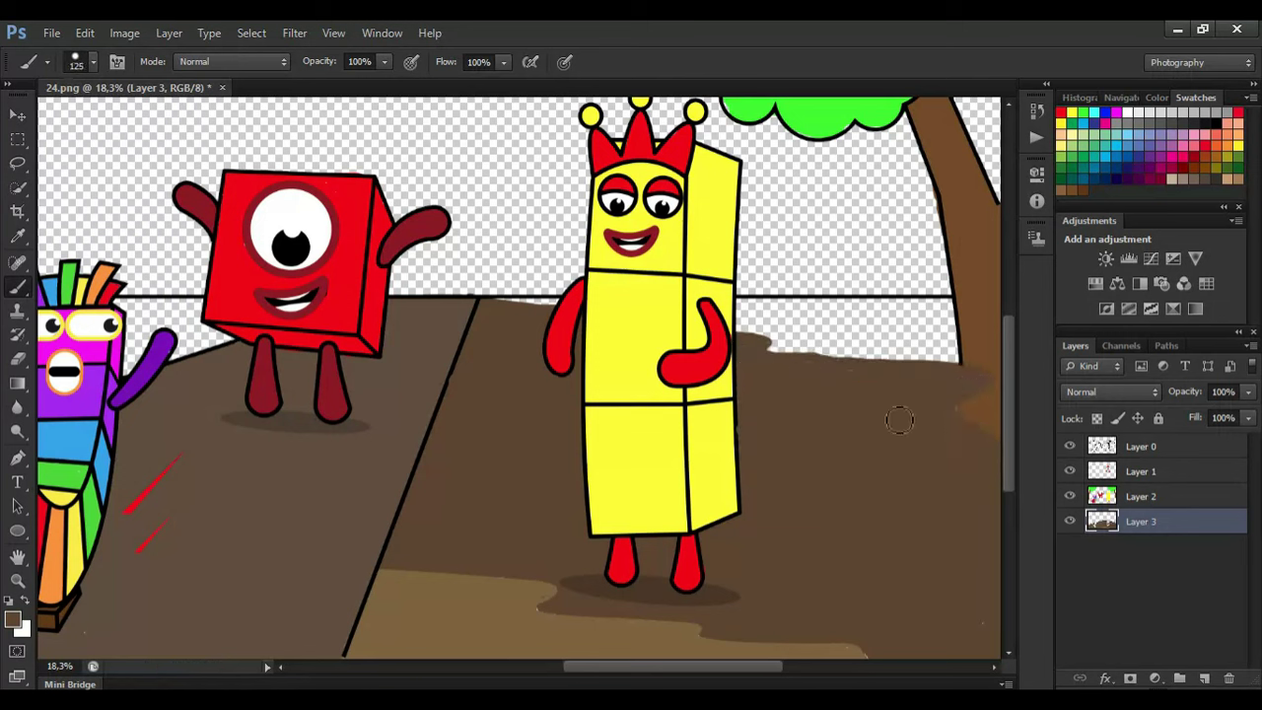
# Sample the light brown of the lowest ground band and add a new layer beneath Layer 3
pyautogui.click(18, 237)
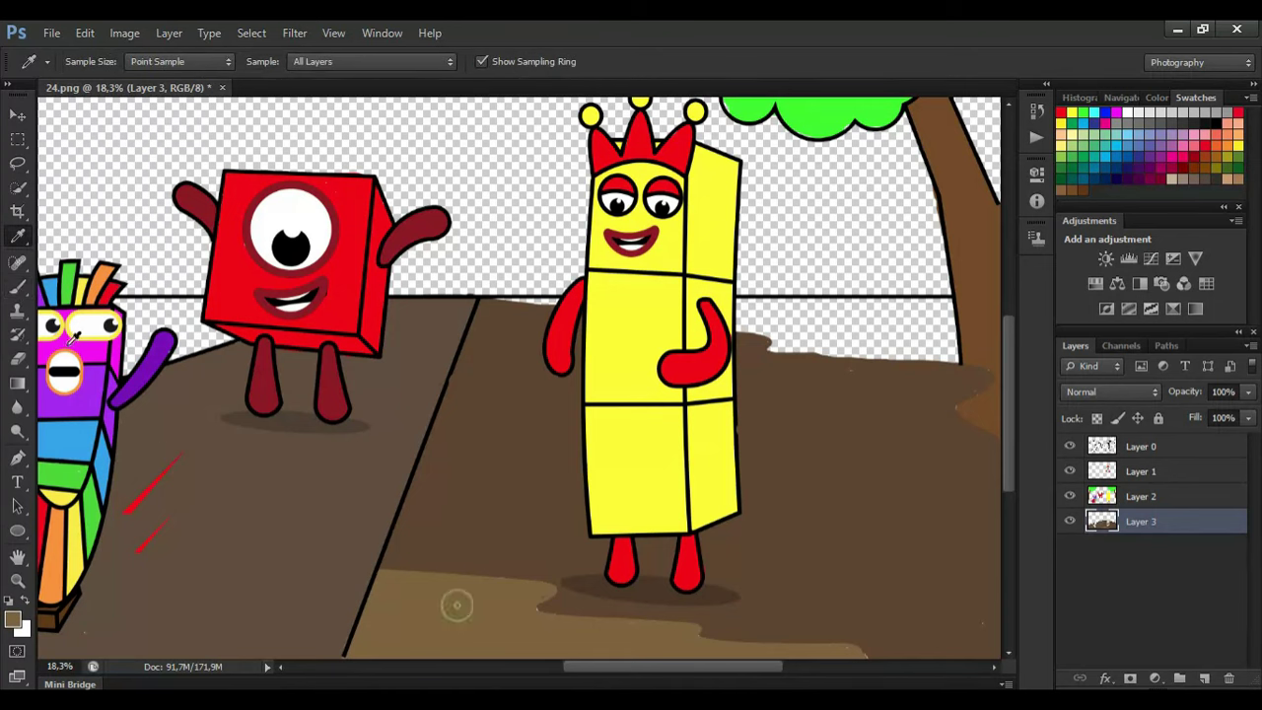
pyautogui.click(457, 604)
pyautogui.click(18, 287)
pyautogui.click(1205, 679)
pyautogui.moveTo(1174, 528); pyautogui.dragTo(1174, 554)
# Paint light brown over the strip below the horizon behind the crowned character and the ground behind the rainbow character
pyautogui.moveTo(889, 360)
pyautogui.mouseDown()
pyautogui.moveTo(803, 313)
pyautogui.moveTo(937, 325)
pyautogui.moveTo(975, 314)
pyautogui.moveTo(913, 293)
pyautogui.moveTo(771, 294)
pyautogui.mouseUp()
pyautogui.click(18, 359)
pyautogui.scroll(-3, 767, 314)
pyautogui.click(18, 237)
pyautogui.click(14, 296)
pyautogui.click(16, 289)
pyautogui.moveTo(84, 384)
pyautogui.mouseDown()
pyautogui.moveTo(102, 521)
pyautogui.moveTo(410, 420)
pyautogui.mouseUp()
pyautogui.moveTo(301, 393)
pyautogui.mouseDown()
pyautogui.moveTo(99, 433)
pyautogui.moveTo(201, 478)
pyautogui.moveTo(95, 499)
pyautogui.moveTo(162, 453)
pyautogui.moveTo(317, 422)
pyautogui.mouseUp()
pyautogui.moveTo(143, 440)
pyautogui.mouseDown()
pyautogui.moveTo(236, 409)
pyautogui.moveTo(99, 424)
pyautogui.mouseUp()
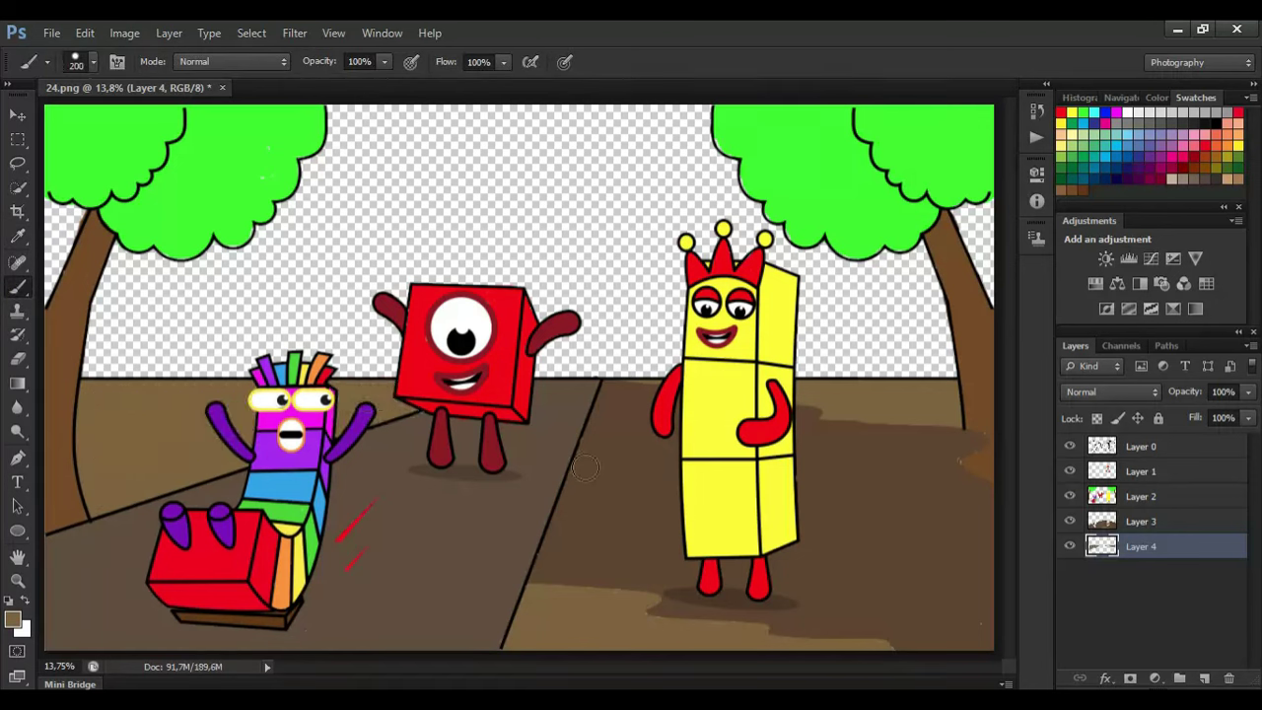
# Add a new layer beneath Layer 4 and paint the whole sky dark blue with an enlarged brush
pyautogui.click(1205, 679)
pyautogui.click(1151, 126)
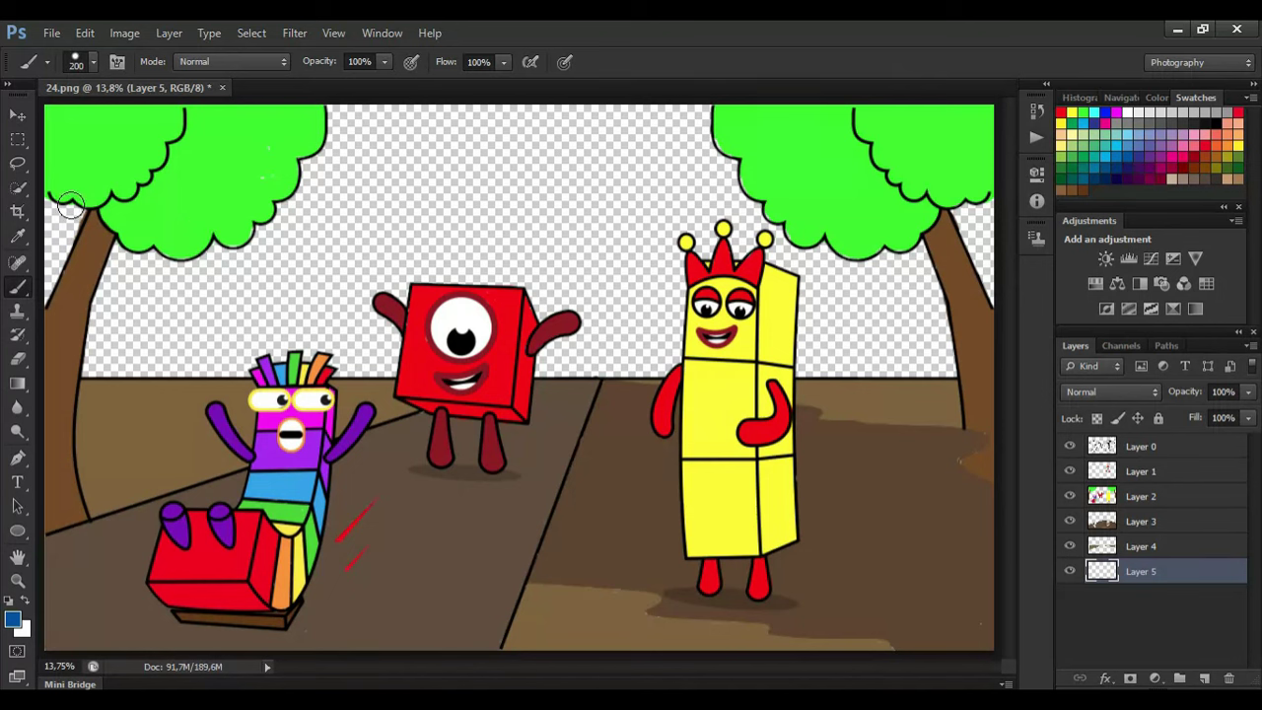
pyautogui.moveTo(49, 204)
pyautogui.mouseDown()
pyautogui.moveTo(97, 369)
pyautogui.moveTo(749, 373)
pyautogui.moveTo(106, 347)
pyautogui.moveTo(969, 332)
pyautogui.moveTo(936, 267)
pyautogui.moveTo(829, 237)
pyautogui.moveTo(71, 188)
pyautogui.moveTo(729, 148)
pyautogui.moveTo(335, 113)
pyautogui.mouseUp()
pyautogui.press(']')
pyautogui.press(']')
pyautogui.press(']')
# Blend light blue into the sky from the horizon upward with a large soft brush at 29% flow
pyautogui.click(505, 61)
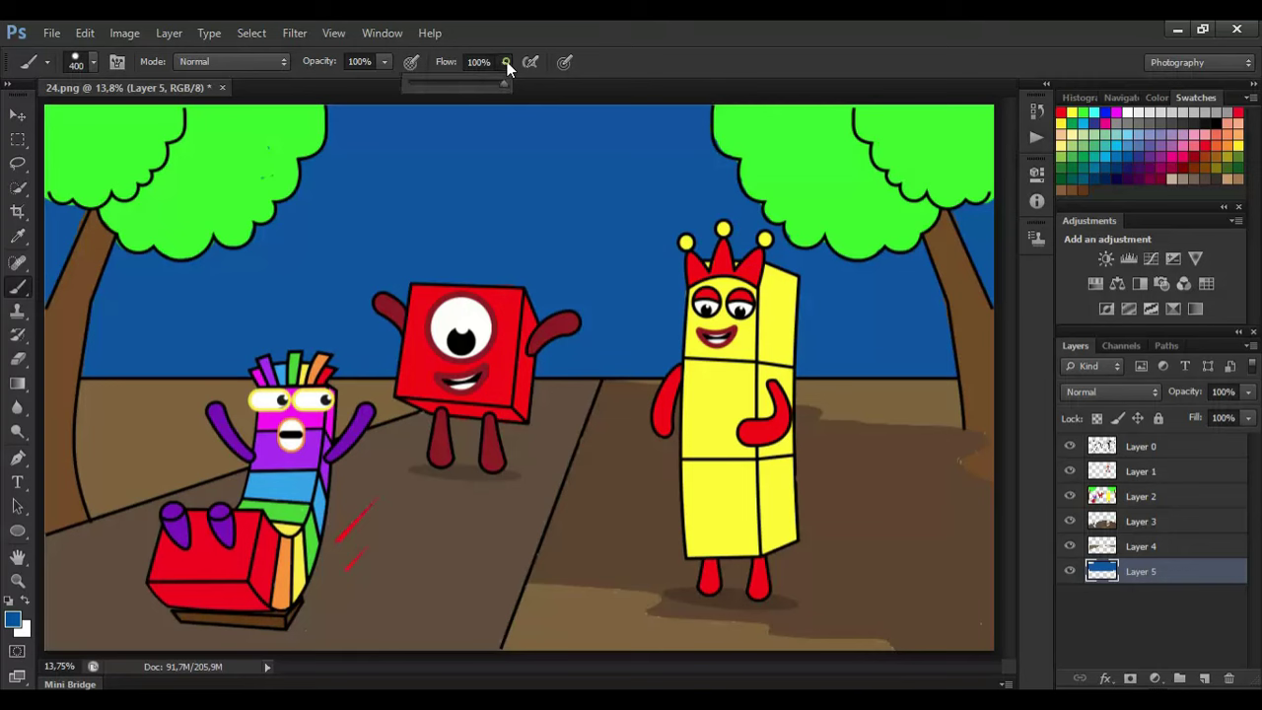
pyautogui.click(89, 64)
pyautogui.click(13, 619)
pyautogui.click(493, 194)
pyautogui.click(817, 175)
pyautogui.press(']')
pyautogui.press(']')
pyautogui.press(']')
pyautogui.press(']')
pyautogui.moveTo(971, 376)
pyautogui.mouseDown()
pyautogui.moveTo(37, 362)
pyautogui.moveTo(937, 306)
pyautogui.moveTo(253, 200)
pyautogui.mouseUp()
# Brush a soft light blue glow into the sky around the foliage of both trees
pyautogui.press(']')
pyautogui.press(']')
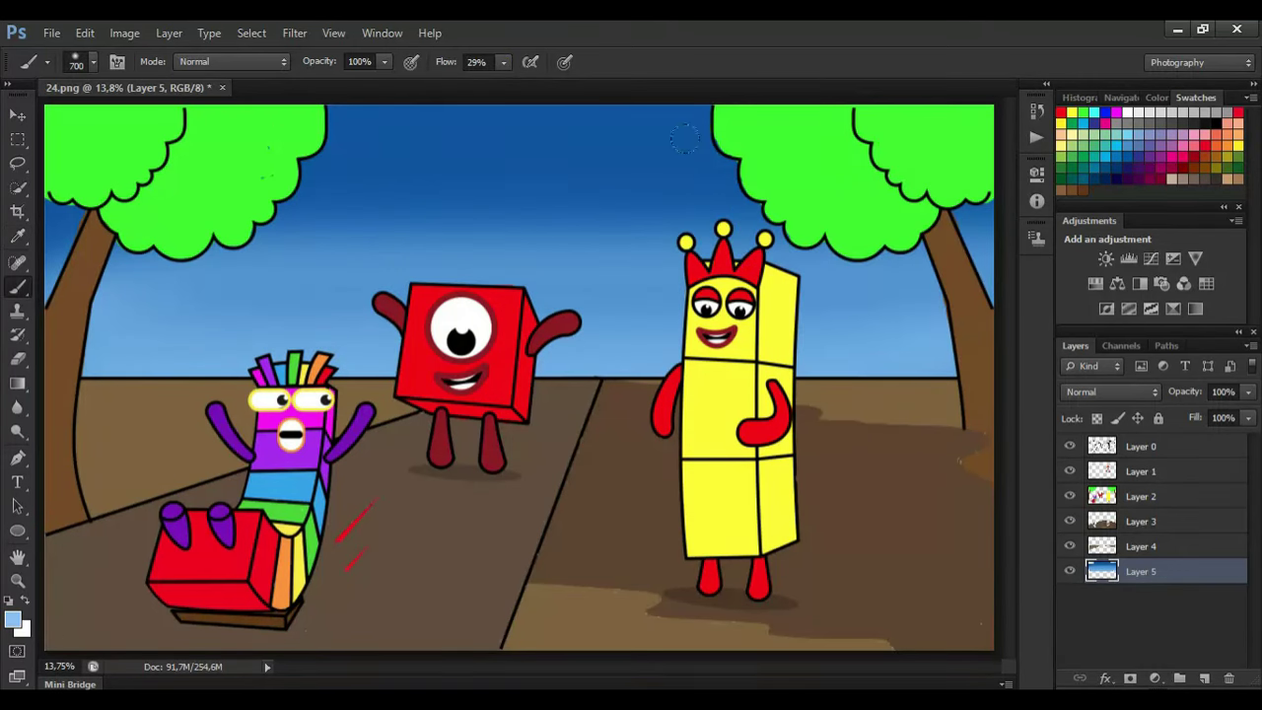
pyautogui.moveTo(328, 124); pyautogui.dragTo(164, 251)
pyautogui.moveTo(737, 180); pyautogui.dragTo(989, 211)
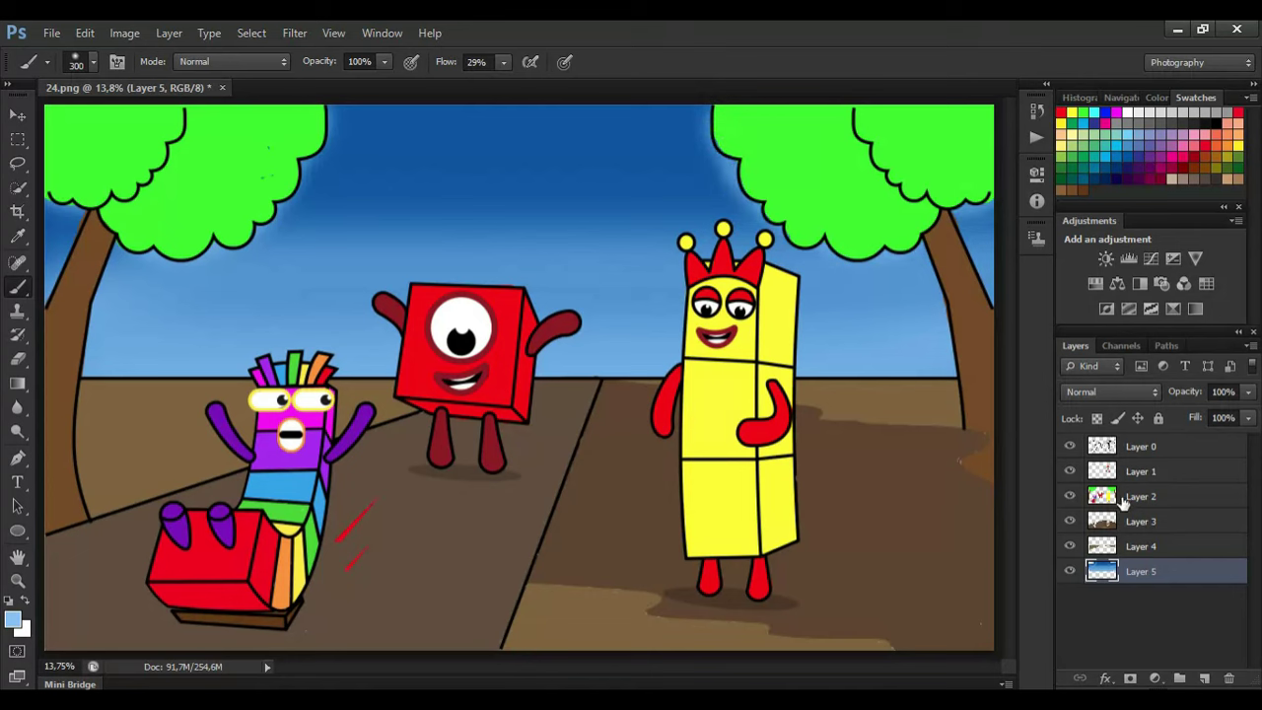
# Shade the foliage of both trees on Layer 2 along its outlines with a darker green and an enlarged soft brush
pyautogui.click(1122, 500)
pyautogui.press('i')
pyautogui.click(88, 163)
pyautogui.click(13, 620)
pyautogui.click(569, 325)
pyautogui.click(822, 176)
pyautogui.press('b')
pyautogui.press(']')
pyautogui.press(']')
pyautogui.press(']')
pyautogui.press(']')
pyautogui.moveTo(179, 126)
pyautogui.mouseDown()
pyautogui.moveTo(184, 183)
pyautogui.moveTo(267, 197)
pyautogui.moveTo(191, 127)
pyautogui.moveTo(325, 114)
pyautogui.mouseUp()
pyautogui.press('[')
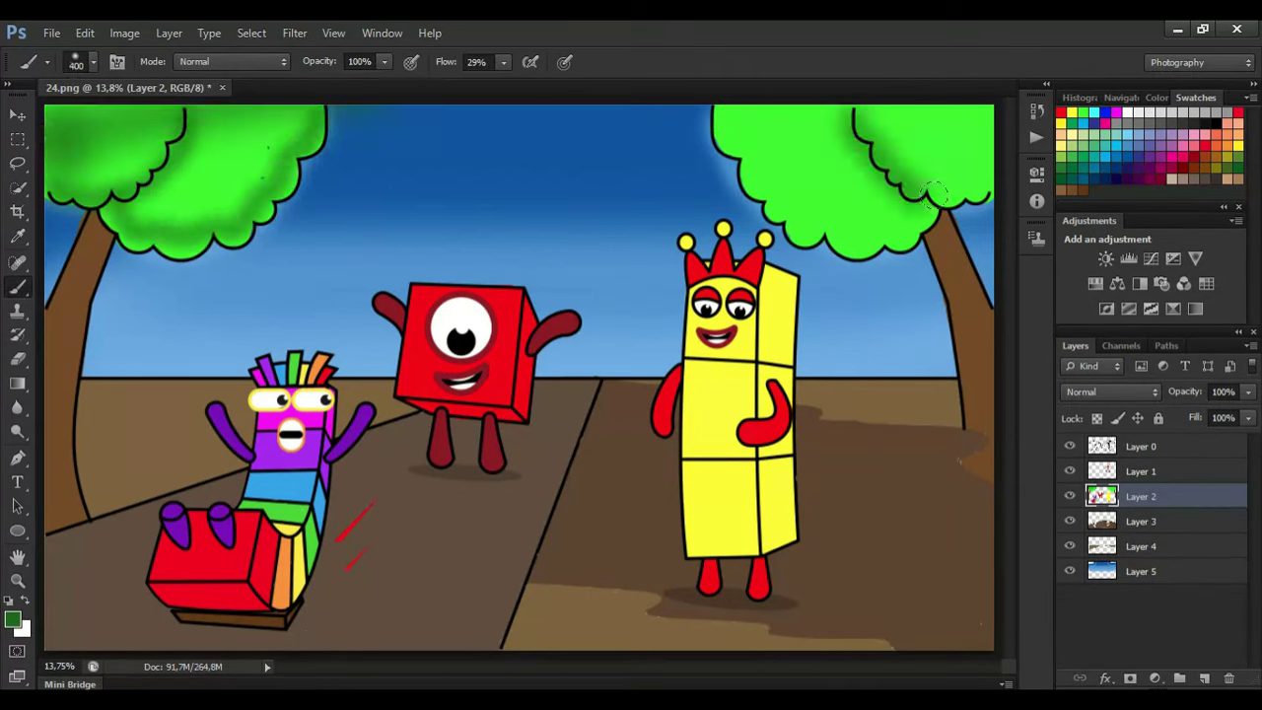